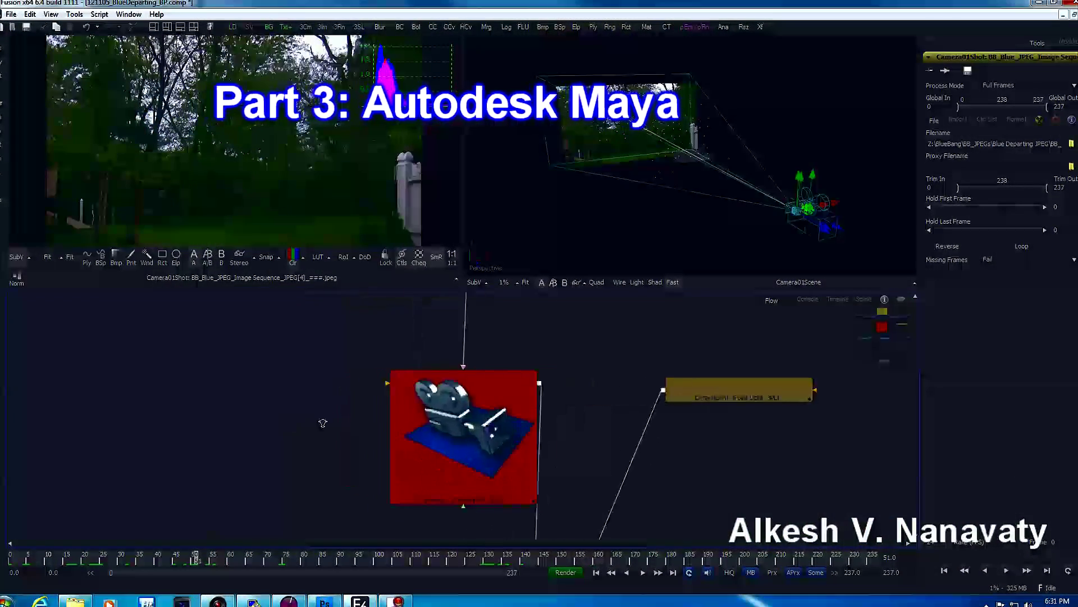
Zoom out of the Fusion Flow view and switch the 3D viewer to a free Perspective view.
ctrl+scroll(323, 422, down, 5)
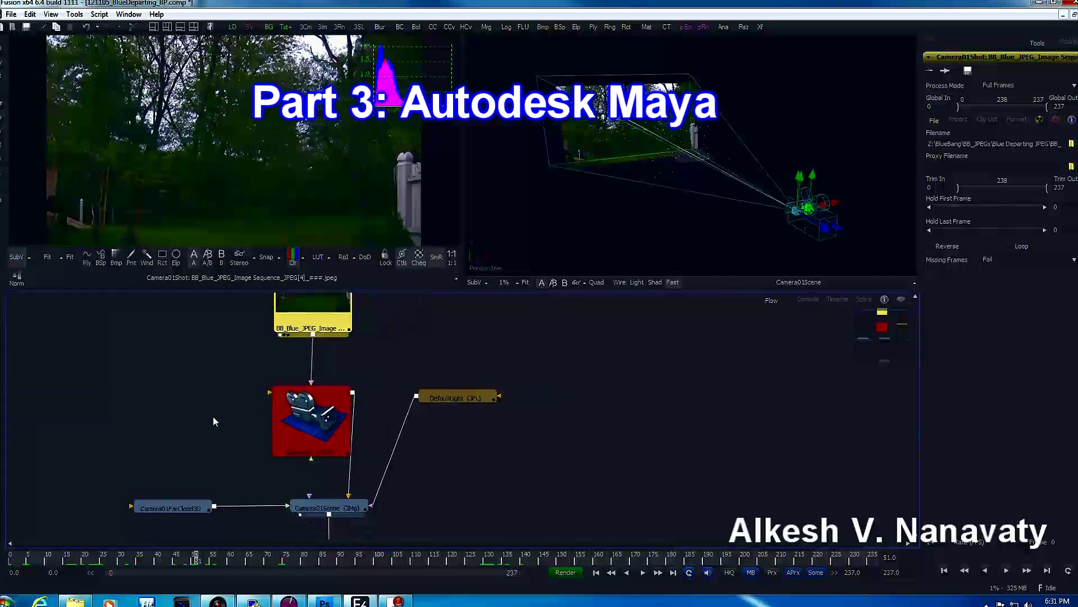
ctrl+scroll(212, 413, down, 2)
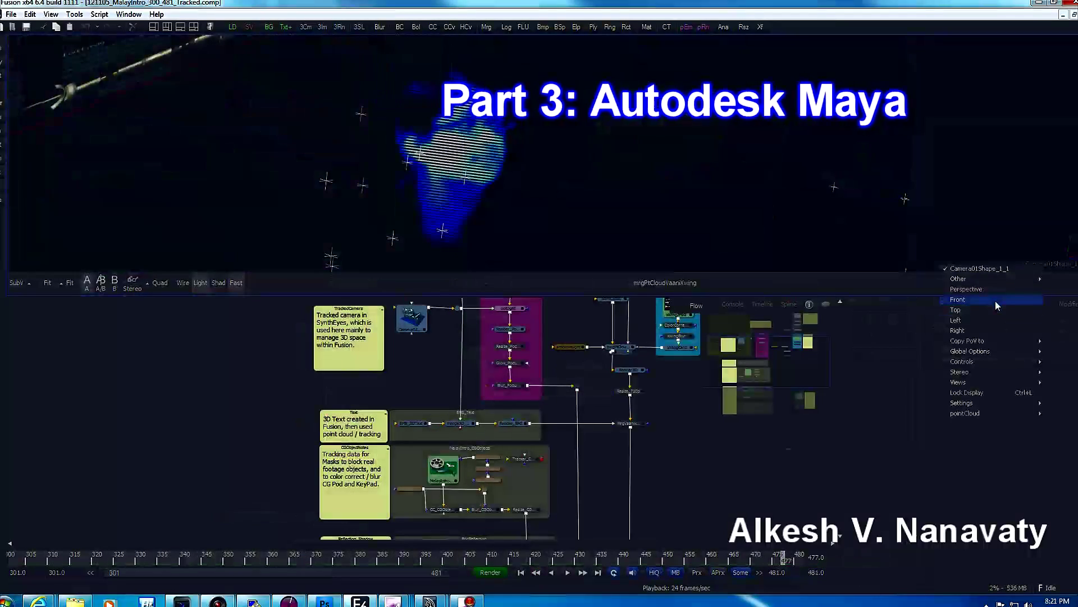
click(996, 292)
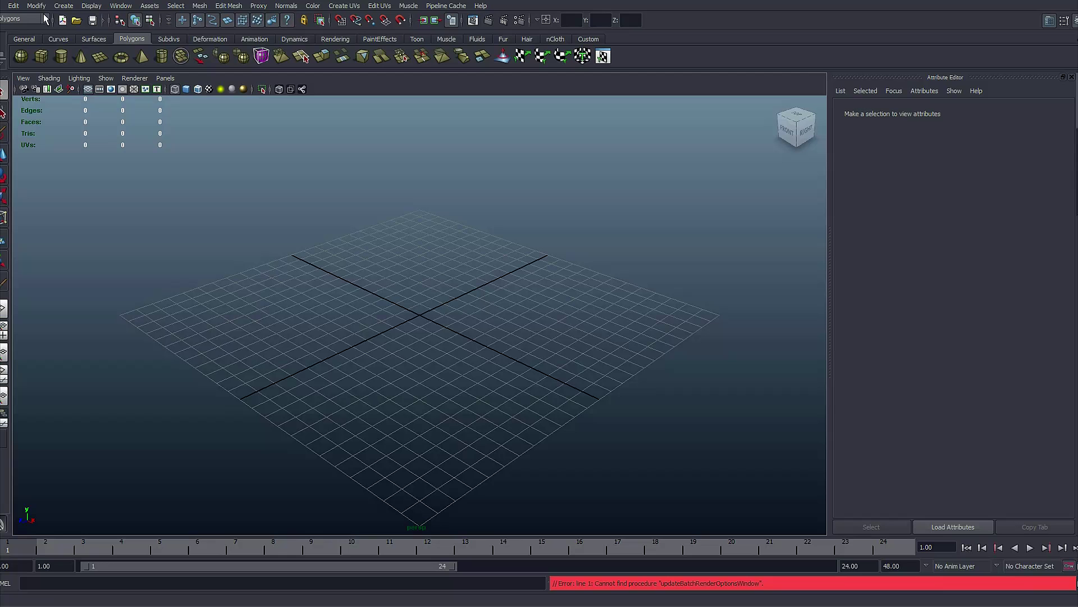
Set HD_BlueBang as the current Maya project.
click(588, 39)
click(80, 54)
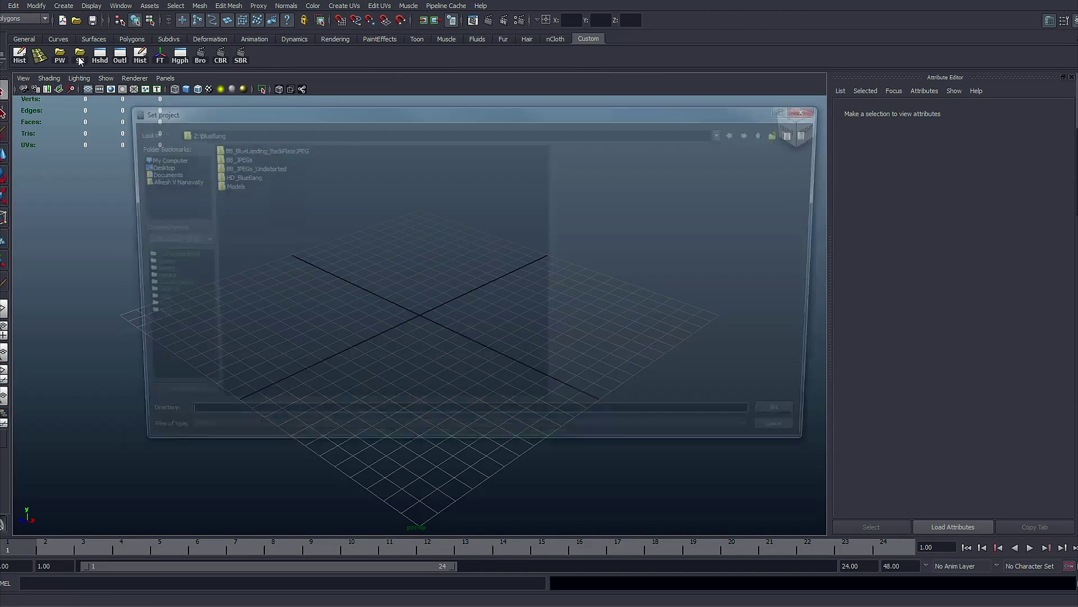
click(242, 176)
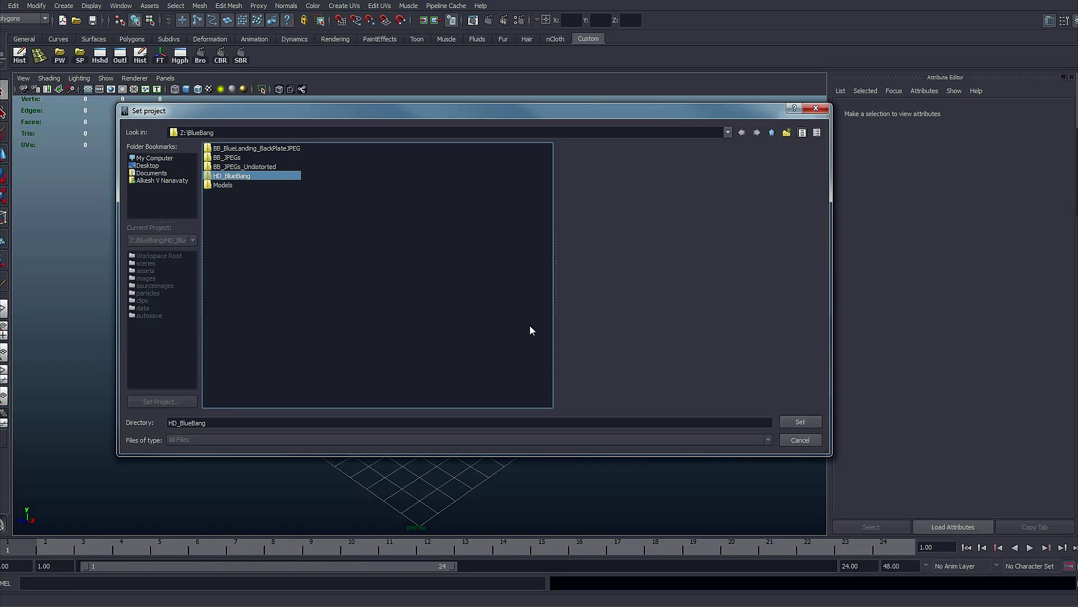
click(800, 423)
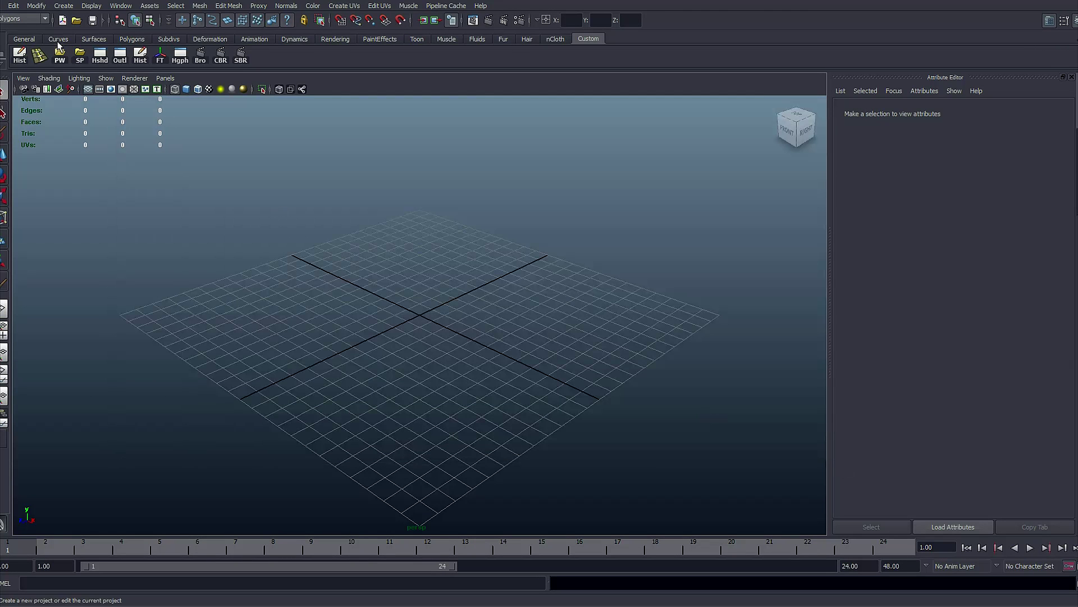
Open 130221_BB_FamilyRoom_Tutorial.ma without saving the untitled scene.
click(76, 21)
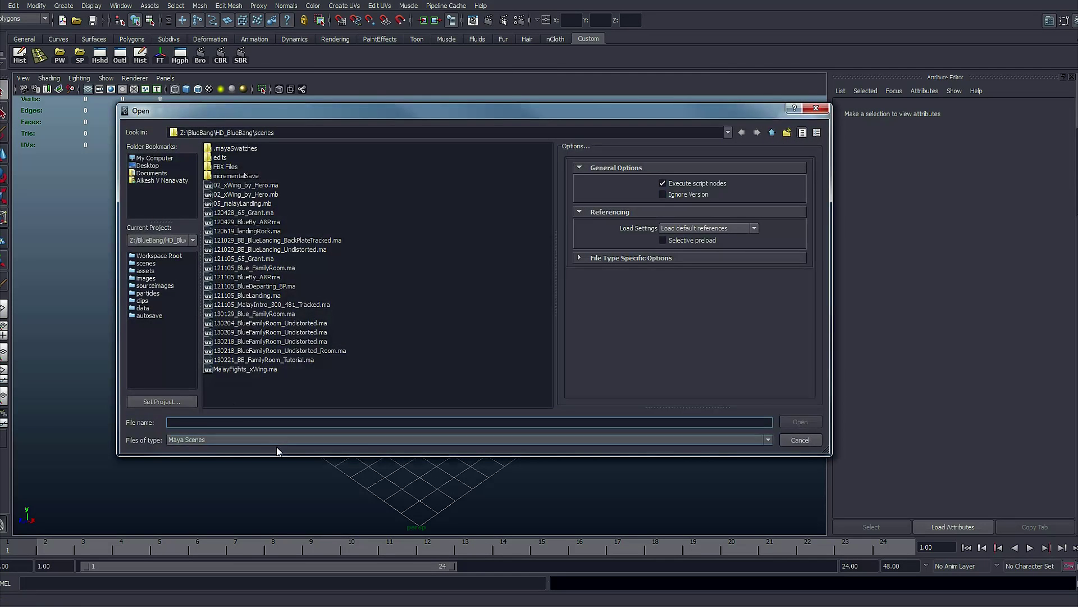
click(292, 358)
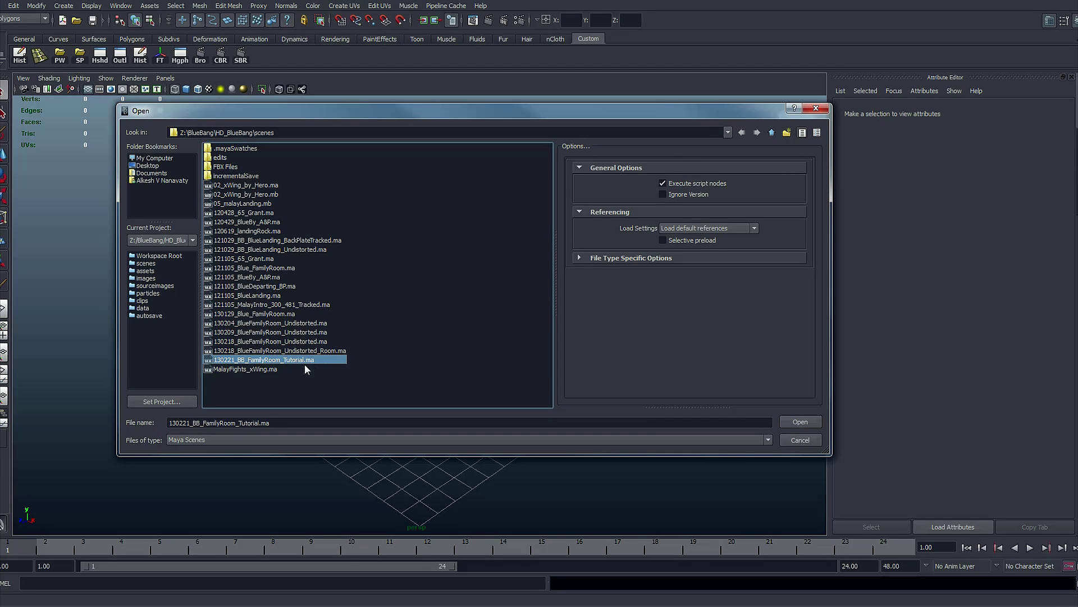
click(801, 423)
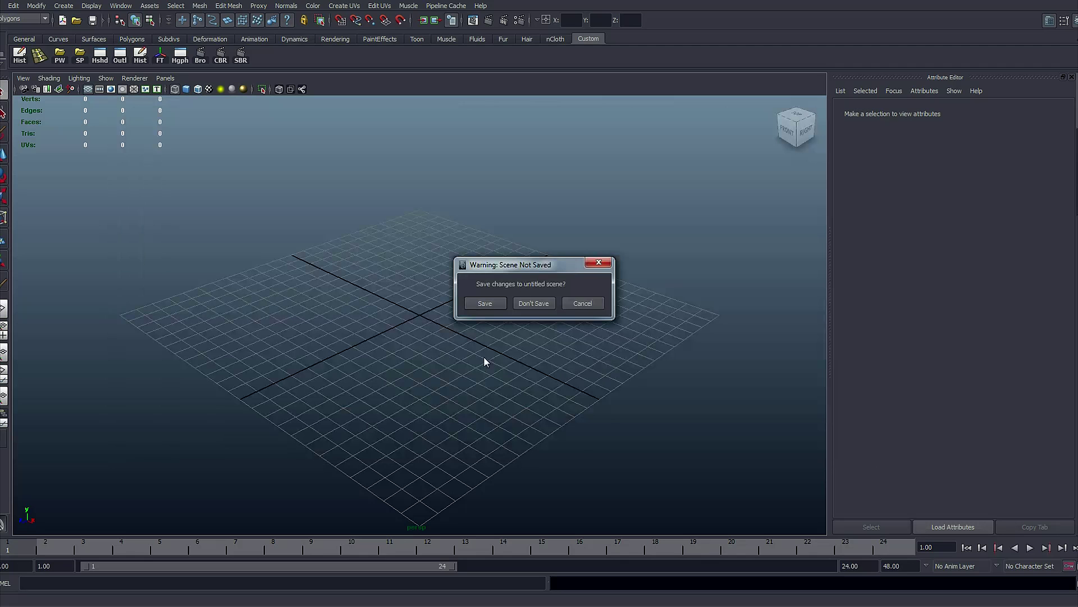
click(534, 303)
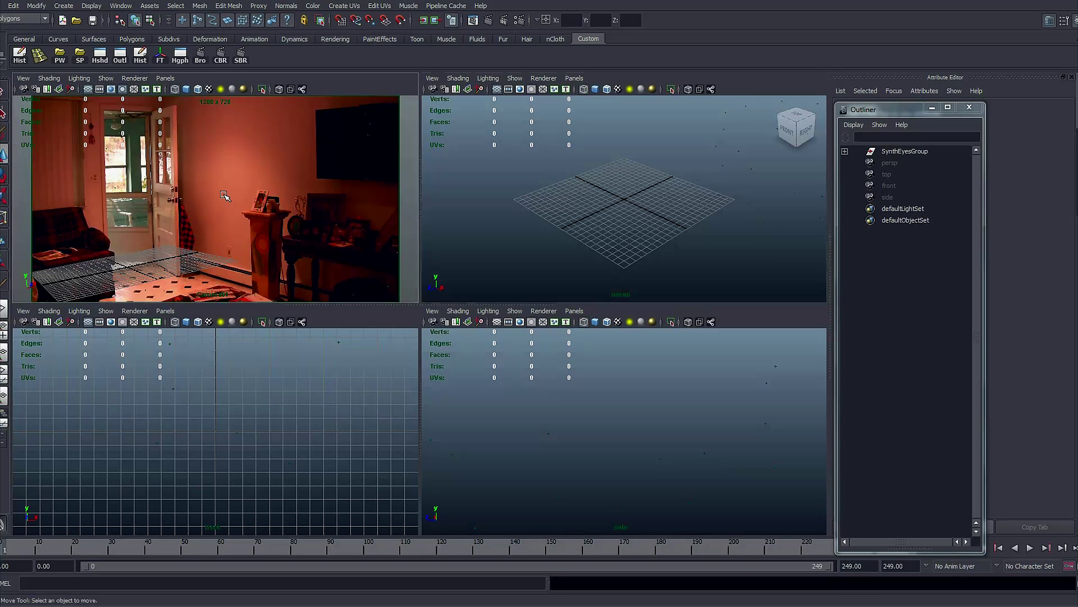
Maximize the camera view, play the tracked footage, and scrub back to frame 53.
key(space)
key(alt+v)
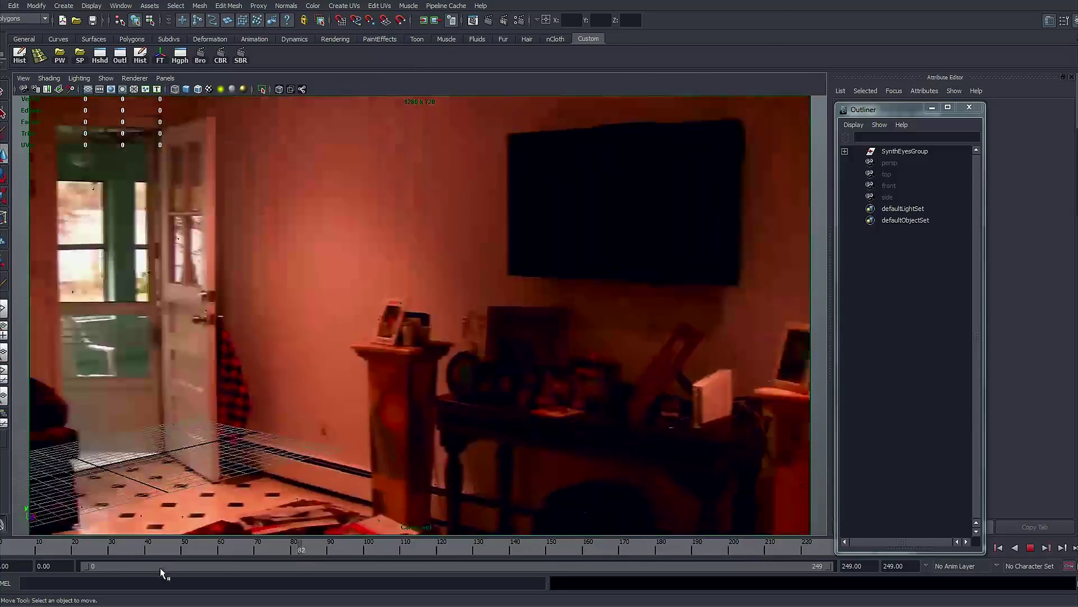
drag(162, 569, 133, 570)
click(466, 516)
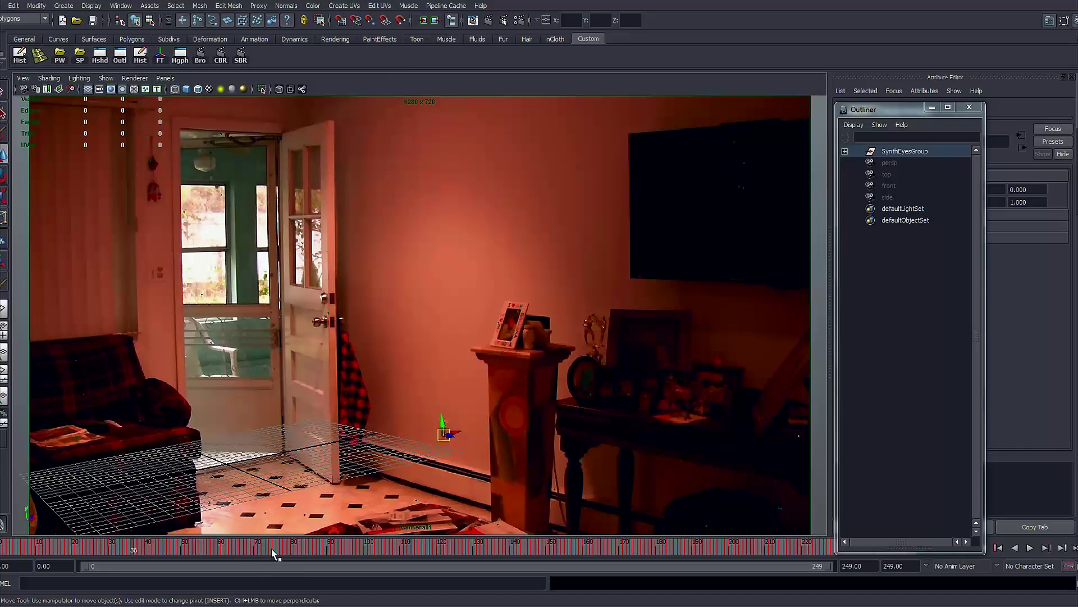
key(alt+v)
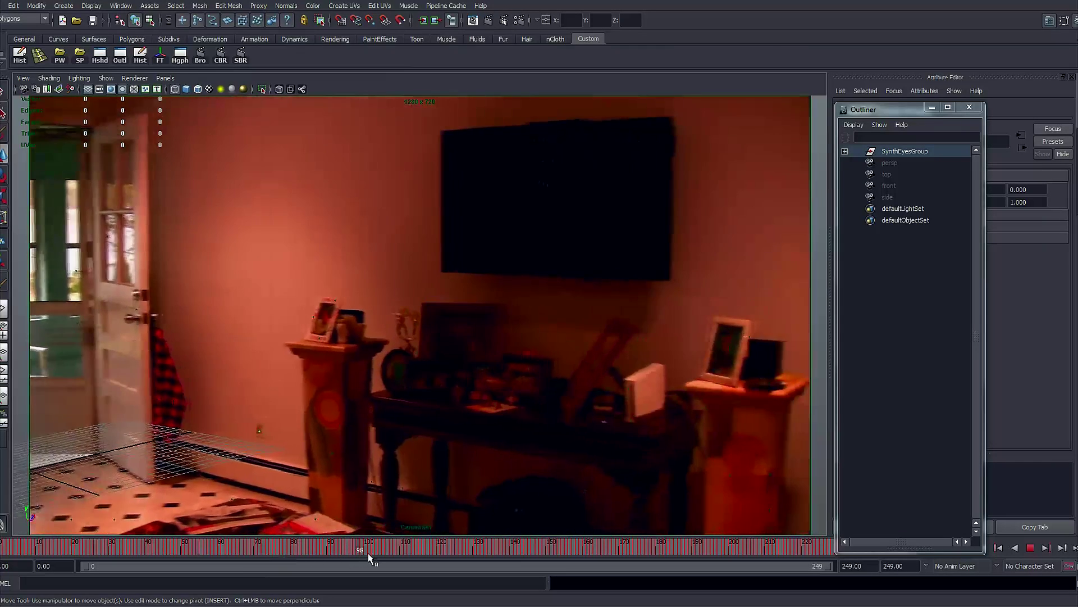
drag(375, 552, 194, 551)
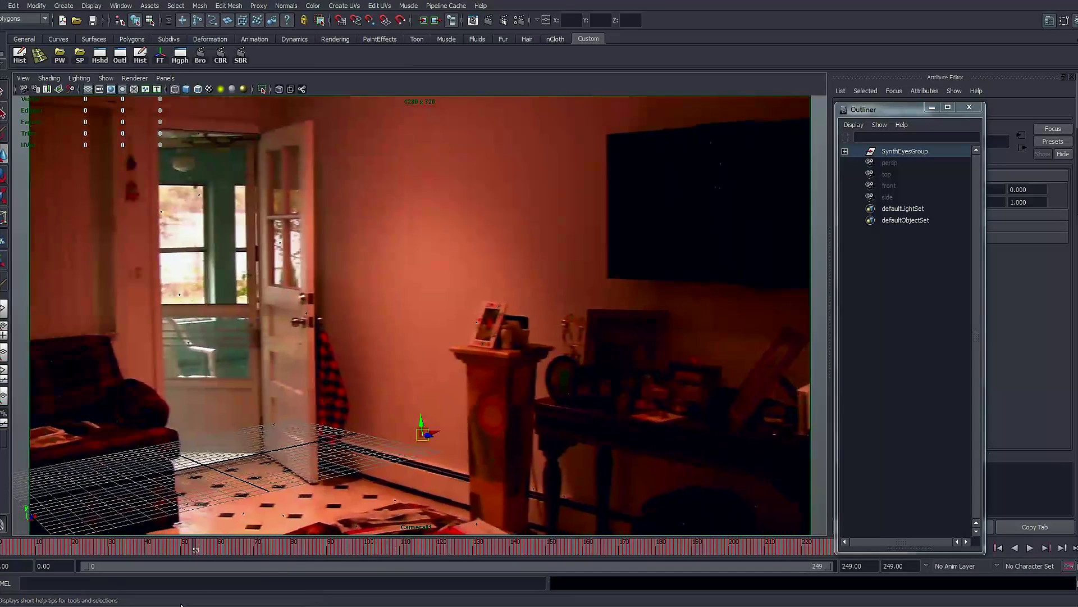
Create a shaded polygon cube, scale it into a thin slab, and move it against the wall beside the pedestal.
click(132, 38)
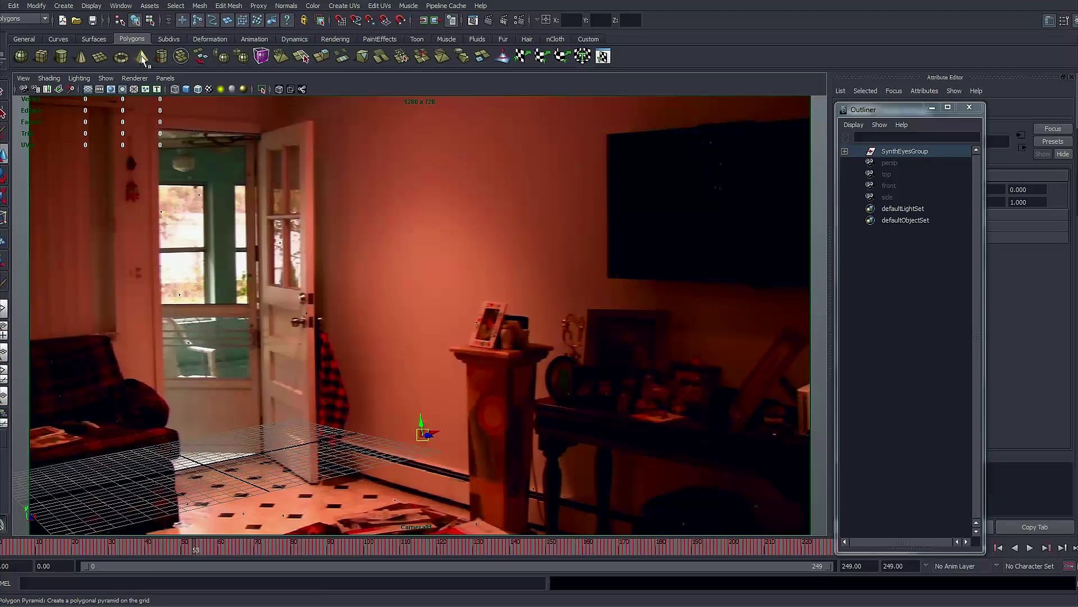
click(41, 56)
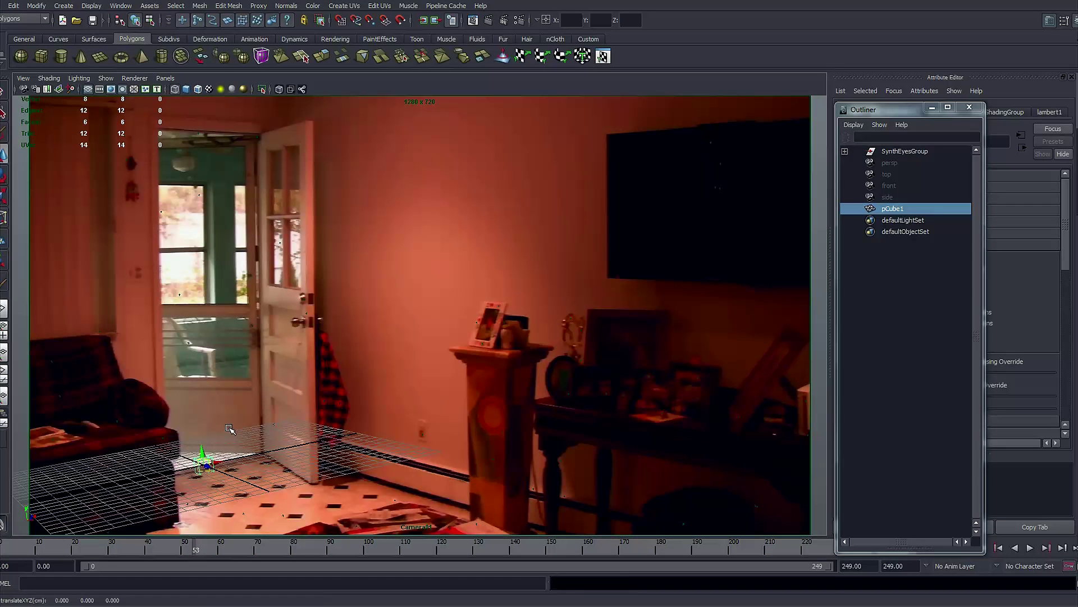
key(5)
key(r)
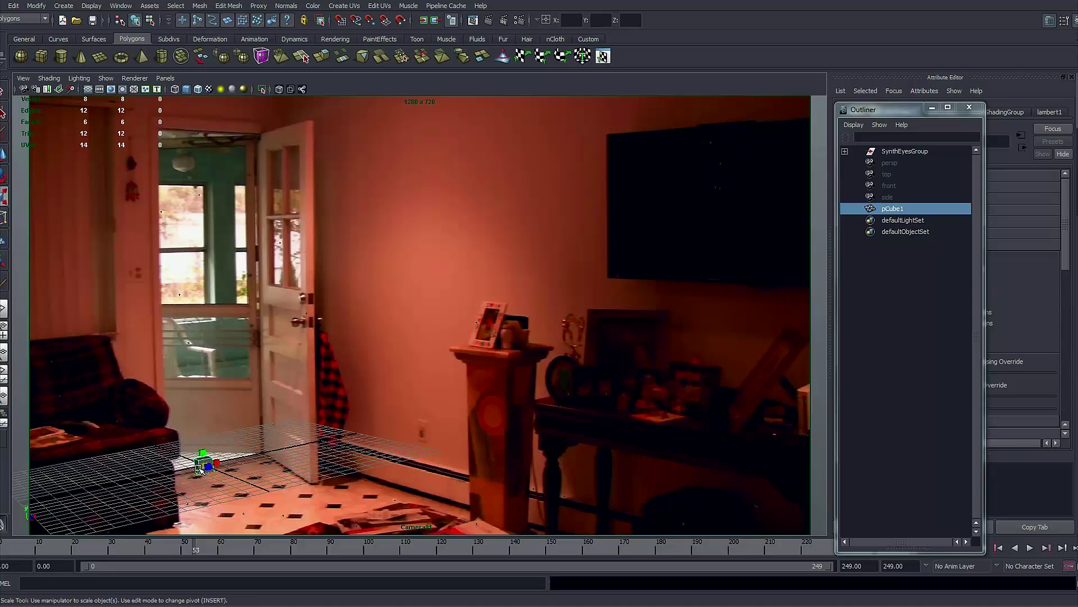
mouse_move(203, 466)
mouse_down()
mouse_move(266, 482)
mouse_move(207, 469)
mouse_up()
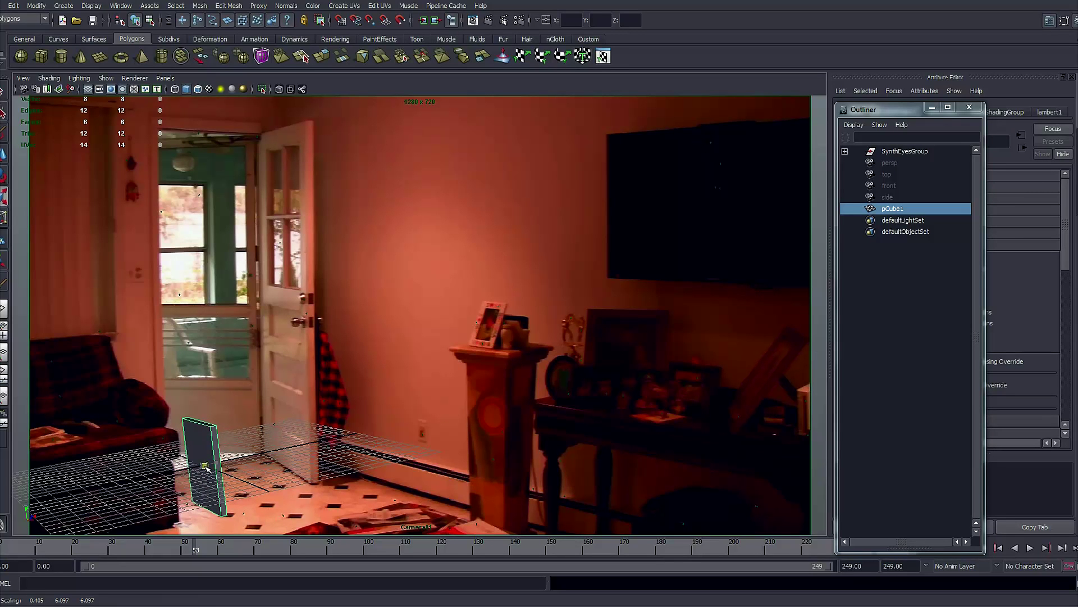
key(w)
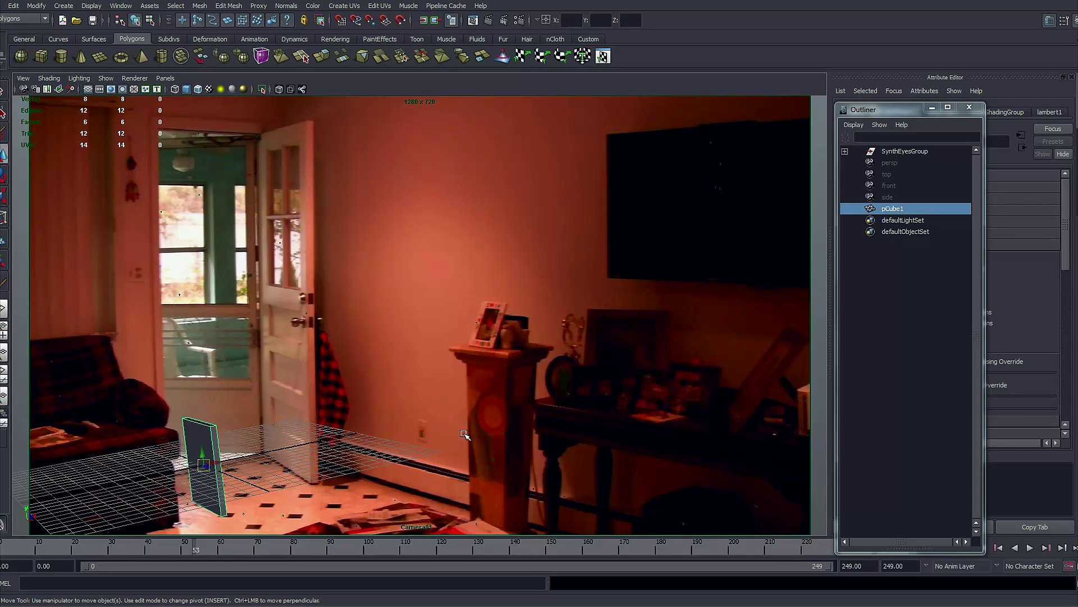
middle_drag(424, 434, 425, 434)
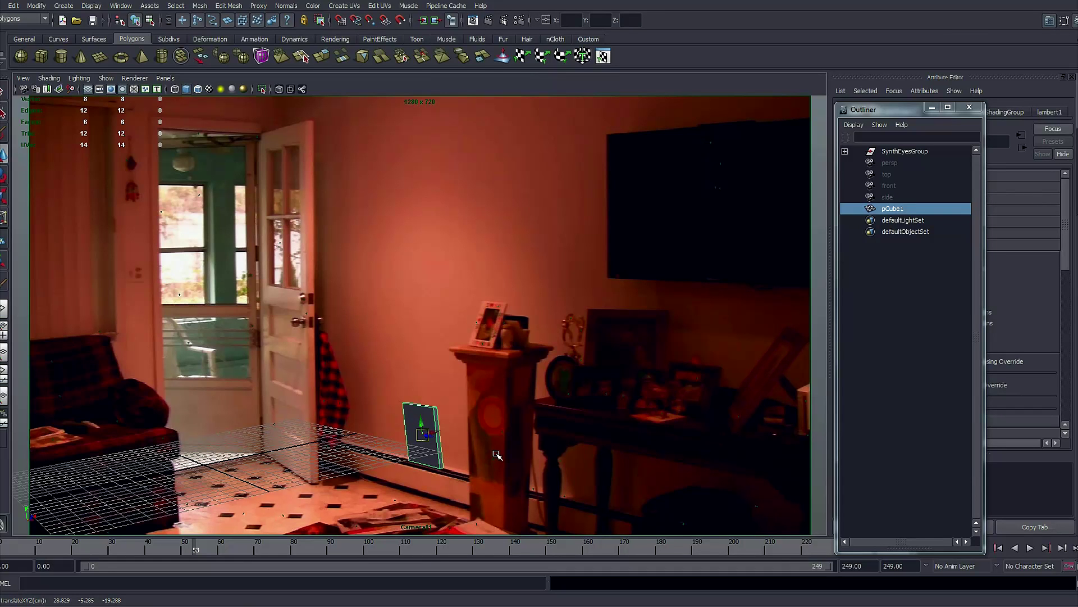
Try tilting the slab, undo it, then squash it into a low flat block.
key(r)
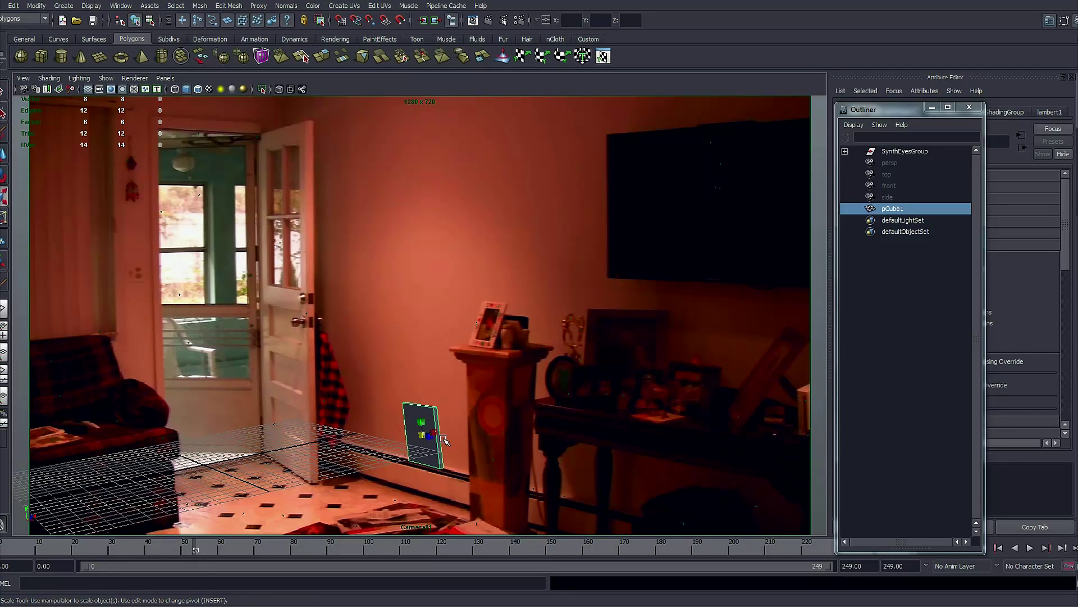
key(e)
click(415, 430)
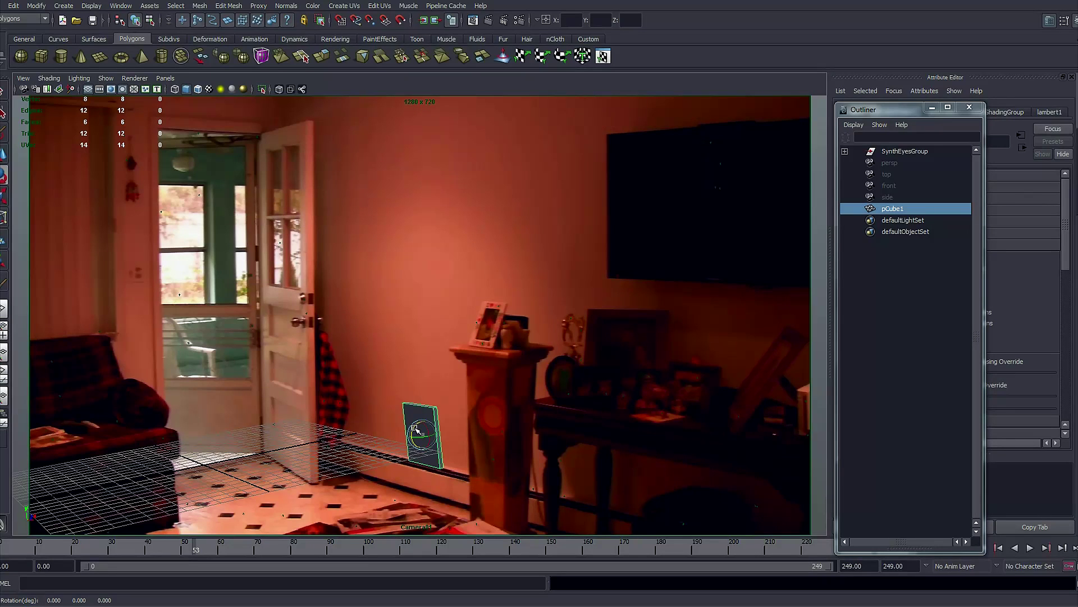
drag(416, 428, 419, 431)
key(ctrl+z)
key(r)
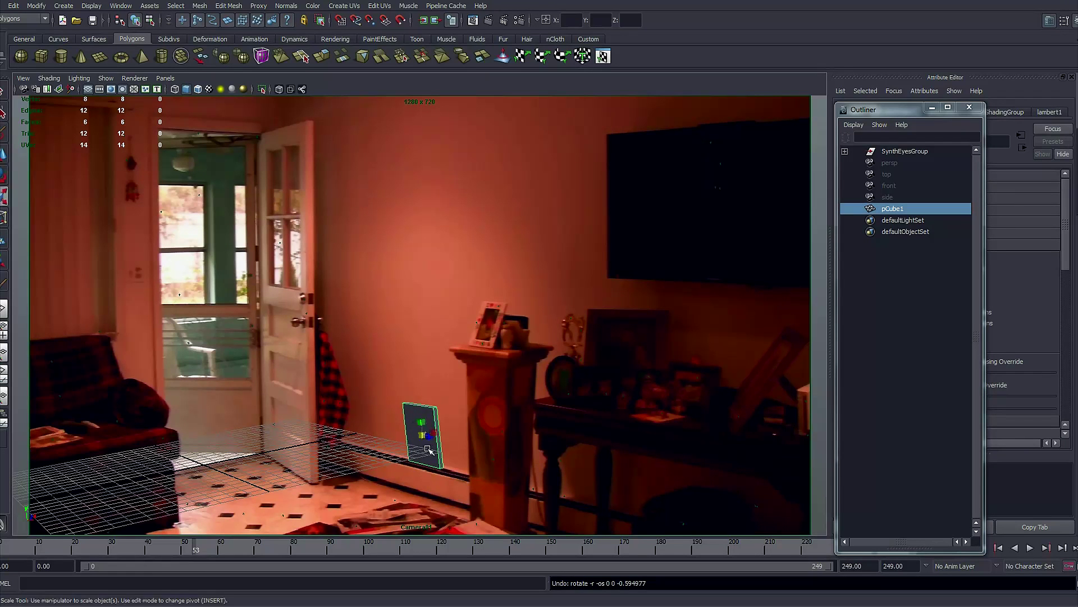
mouse_move(422, 425)
mouse_down()
mouse_move(414, 325)
mouse_move(415, 426)
mouse_up()
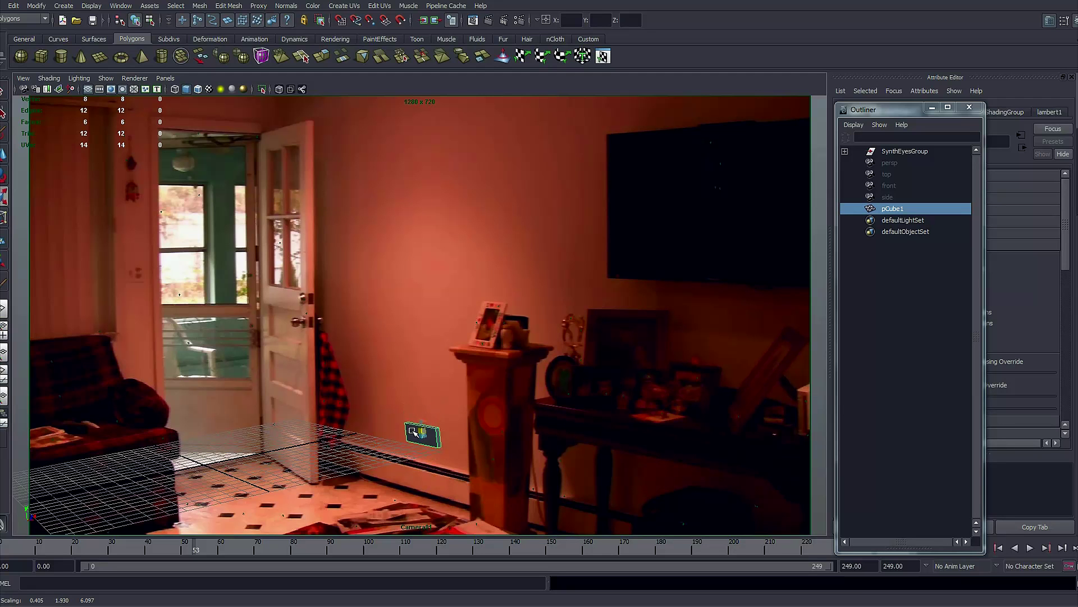
drag(435, 442, 443, 445)
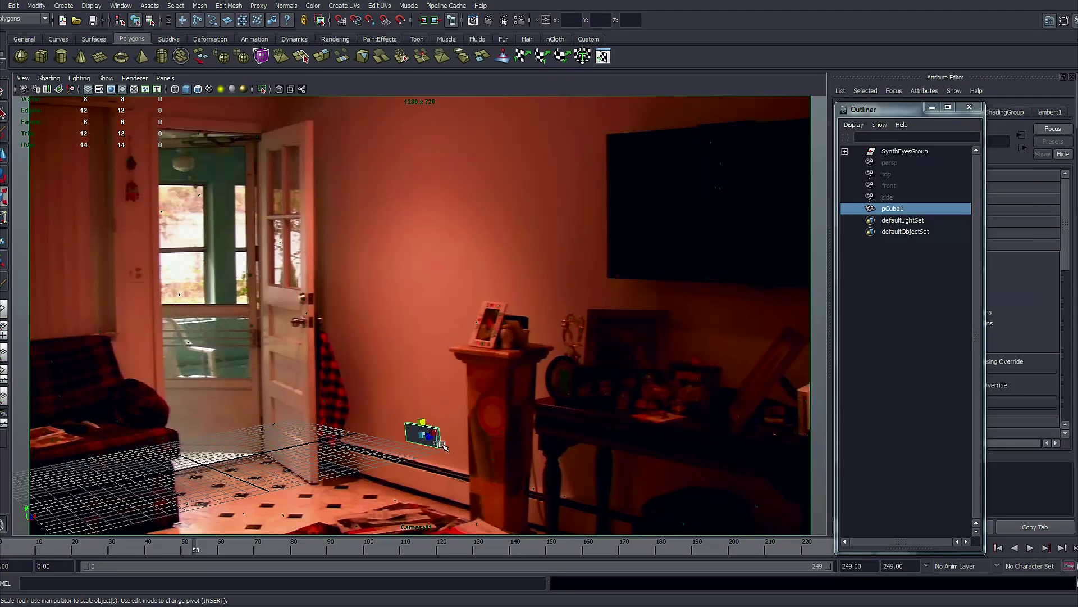
click(402, 492)
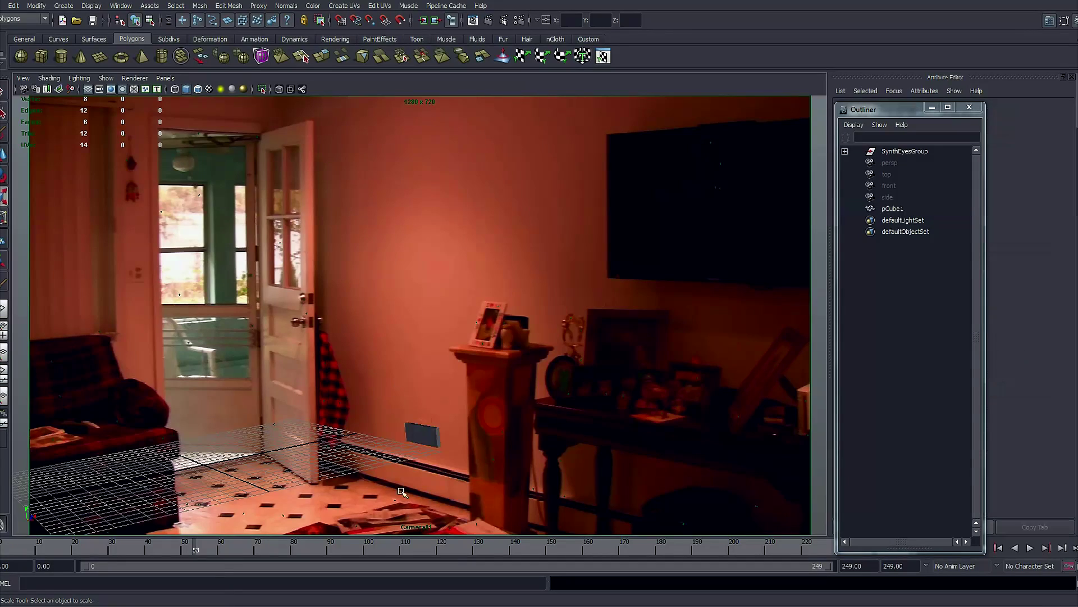
drag(349, 547, 238, 553)
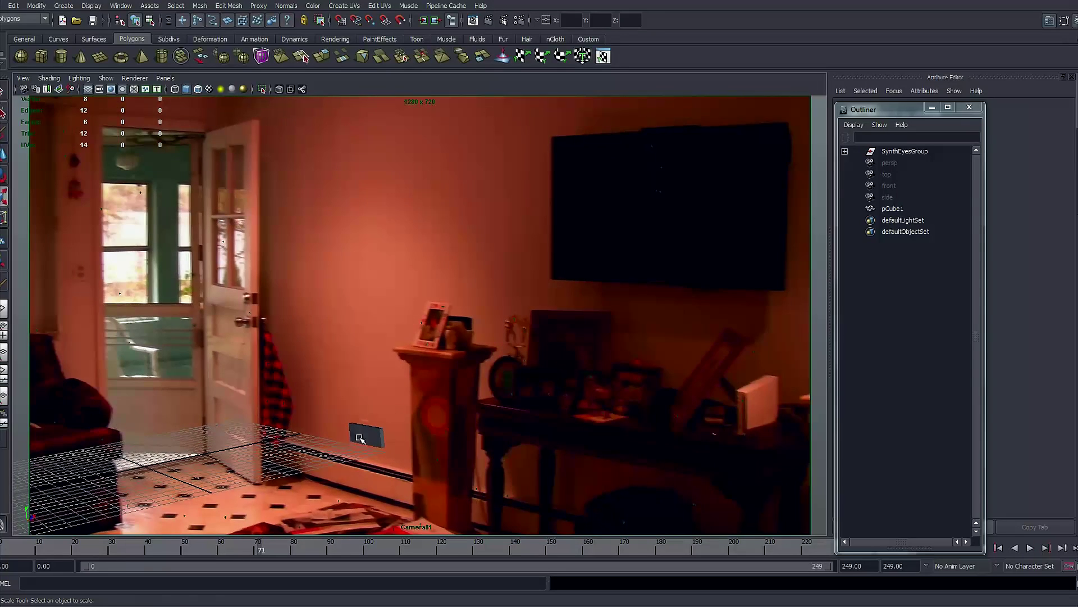
key(ctrl+z)
key(alt+v)
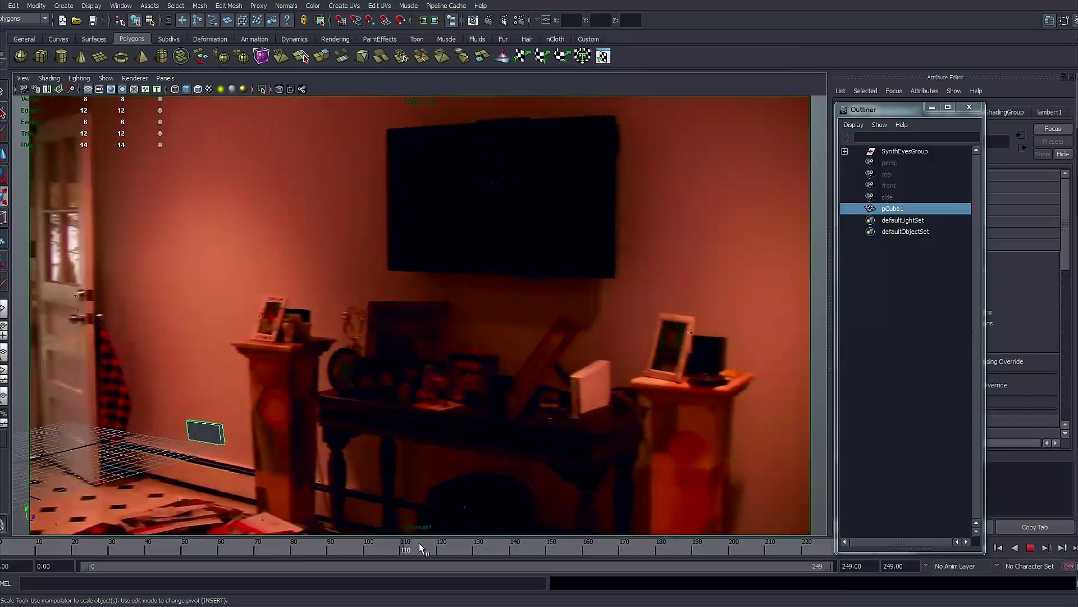
drag(419, 542, 90, 549)
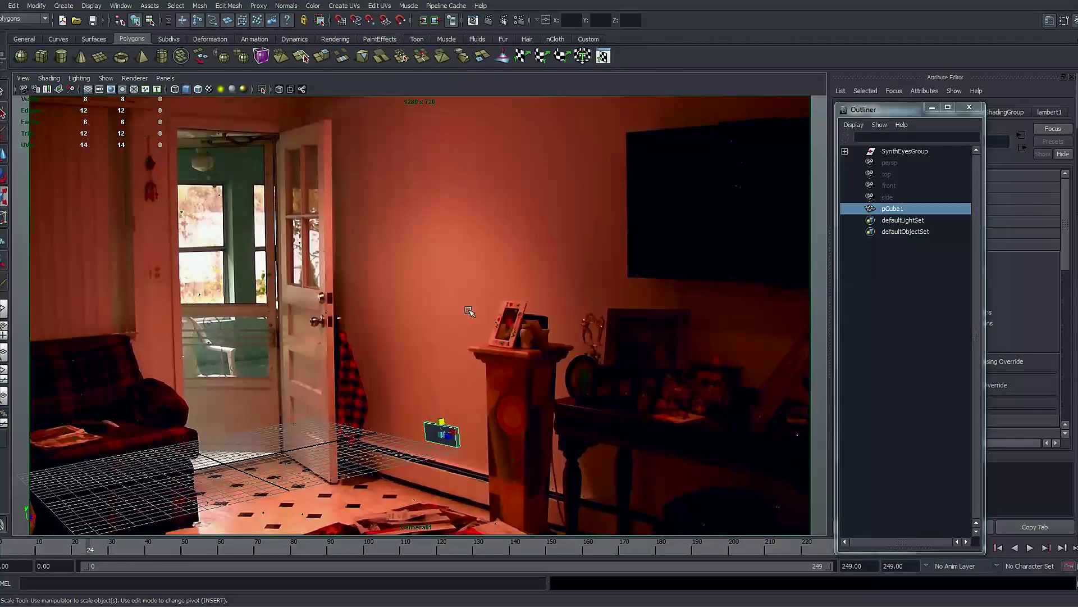
Maximize the perspective view, pull back around the cube, and select the tracker locators.
key(space)
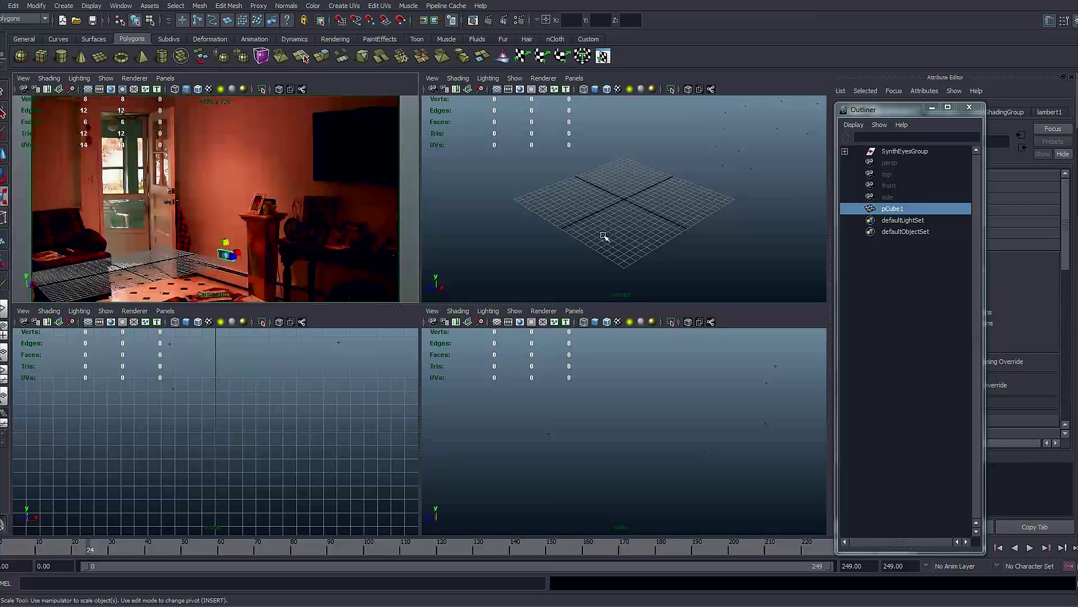
key(space)
key(space)
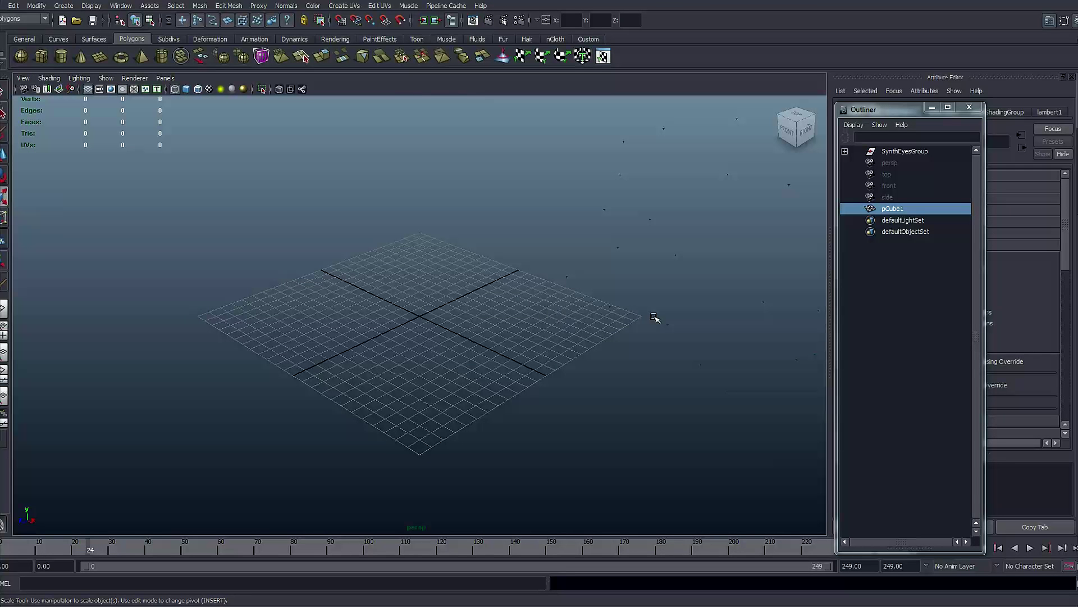
alt+right_drag(640, 325, 479, 320)
alt+drag(499, 334, 457, 304)
drag(191, 190, 736, 486)
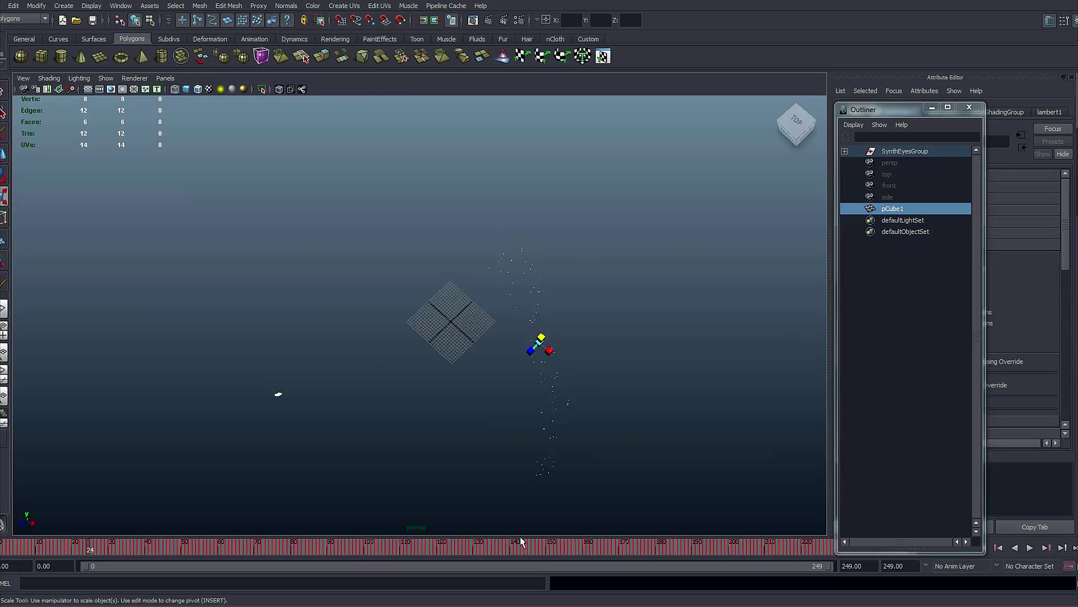
alt+drag(656, 324, 669, 284)
alt+middle_drag(510, 359, 487, 417)
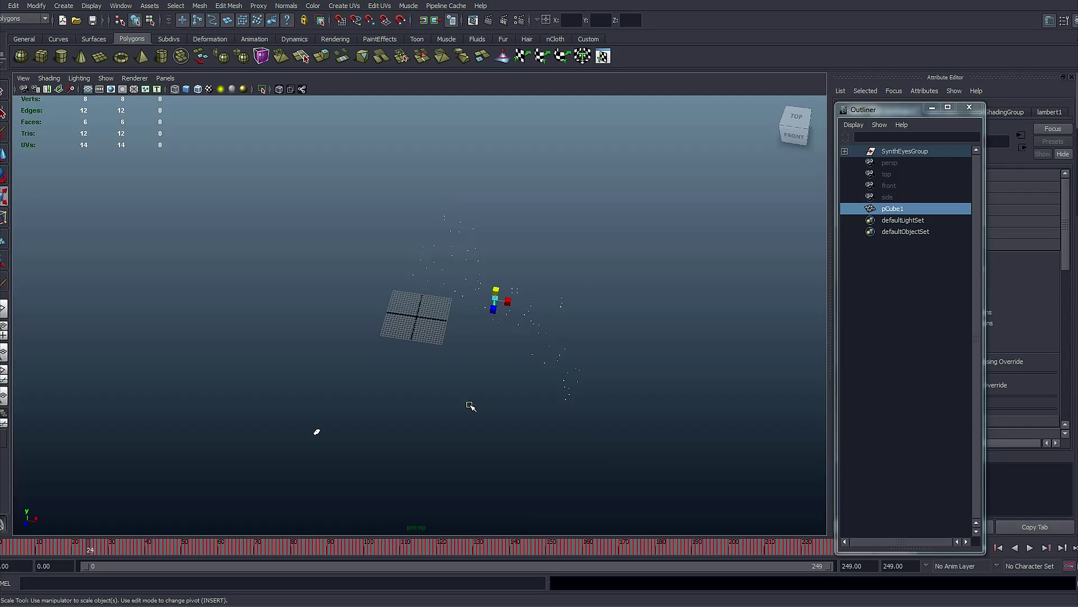
Load the family room robot scene without saving the current one, and close the Outliner.
click(77, 21)
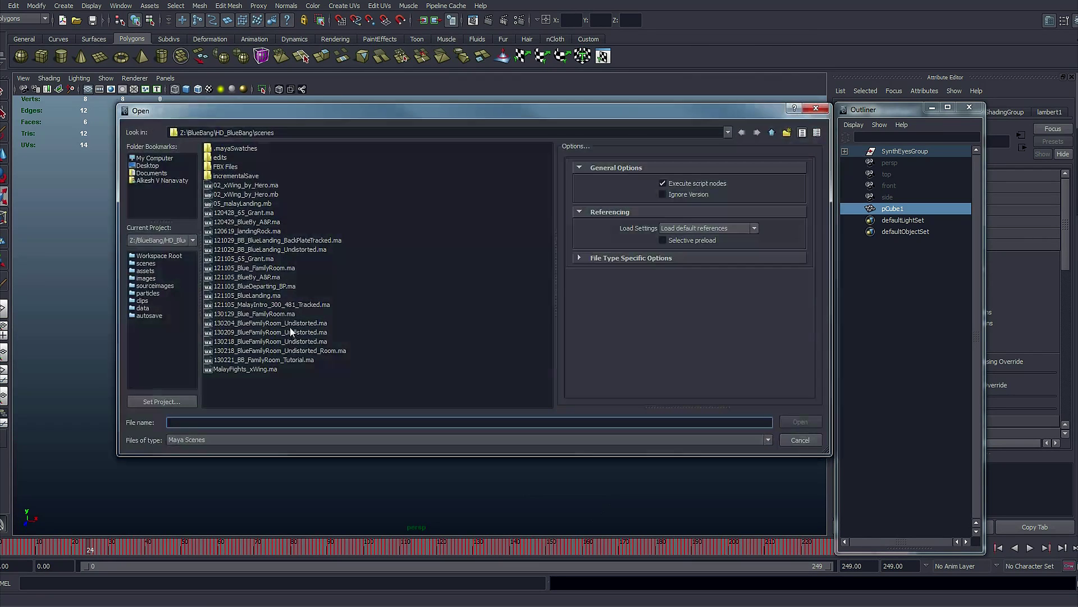
double_click(323, 352)
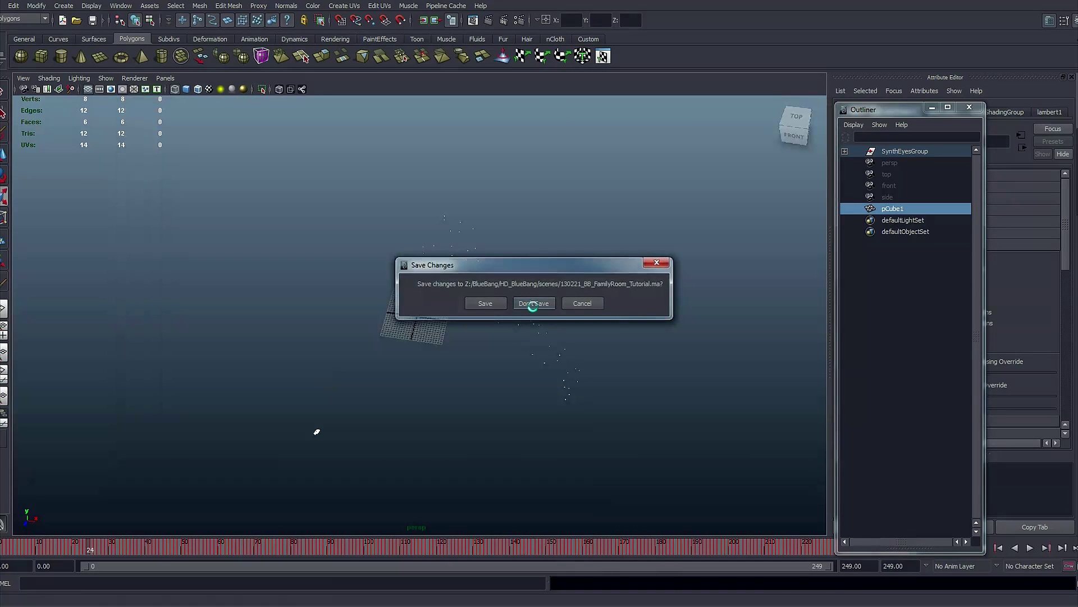
click(535, 302)
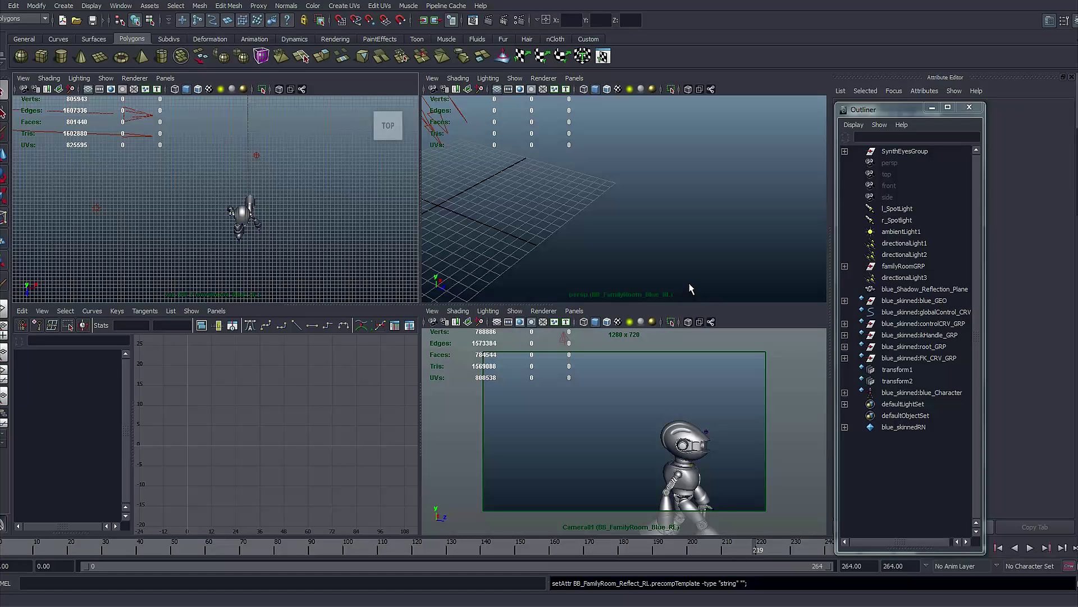
click(932, 109)
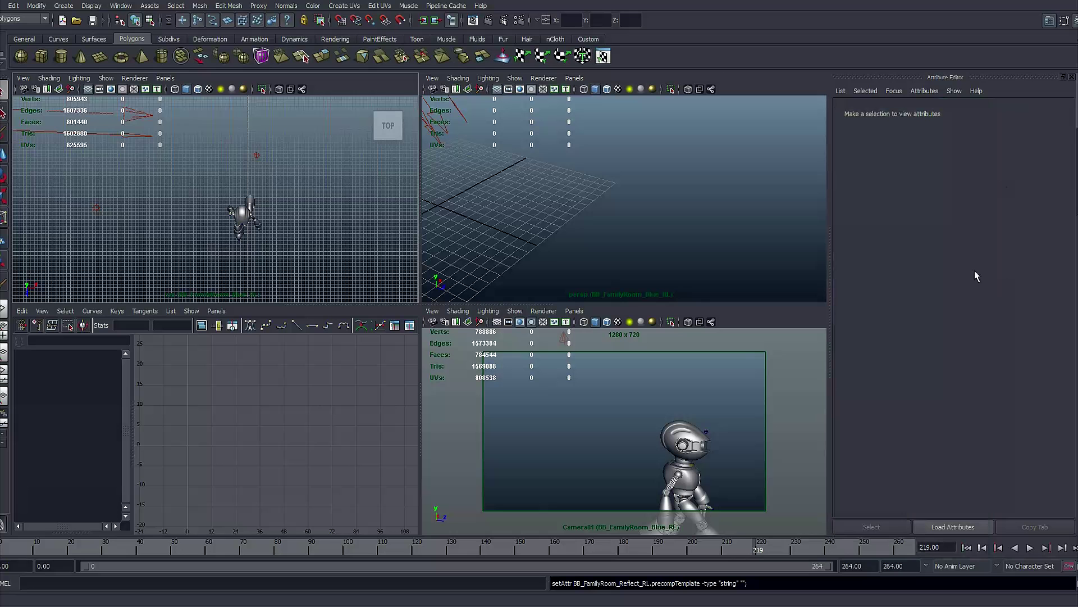
Hide blue_GRP_Layer in the Layer Editor and switch to the masterLayer render layer.
key(ctrl+a)
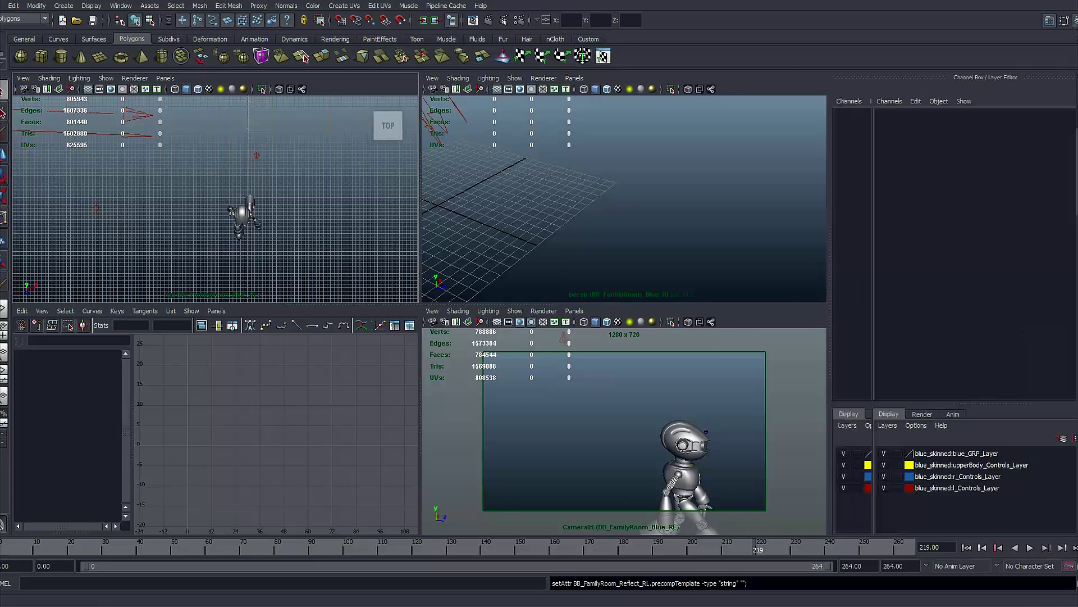
click(885, 455)
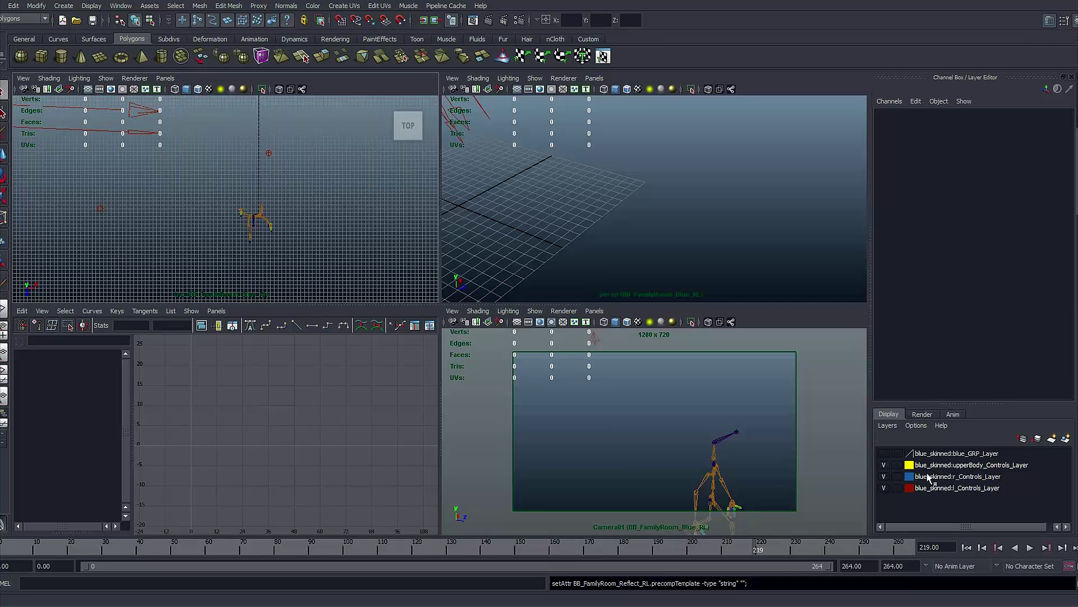
click(922, 415)
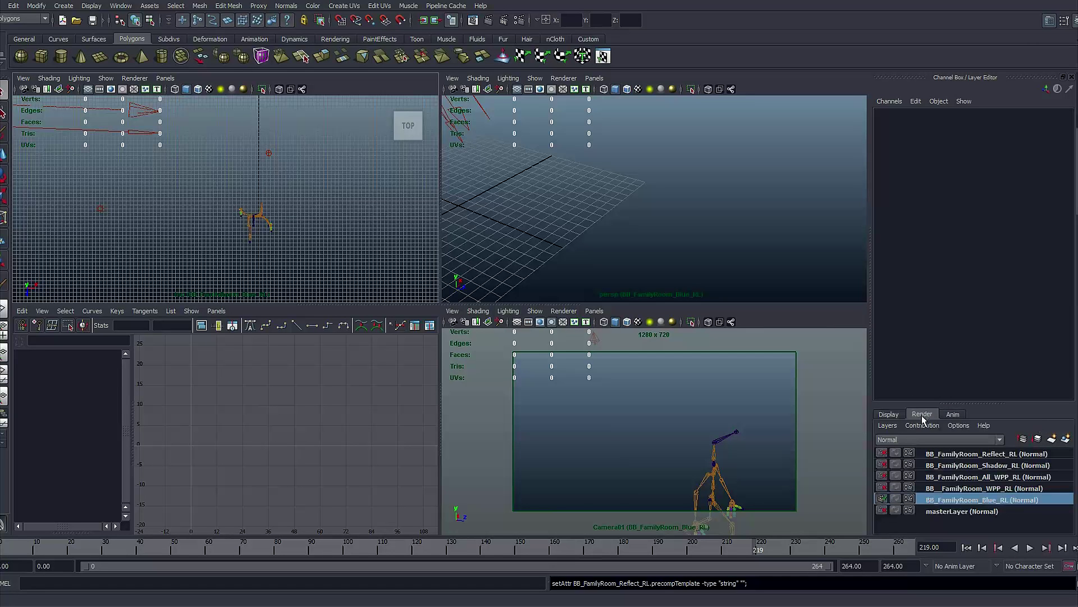
click(948, 512)
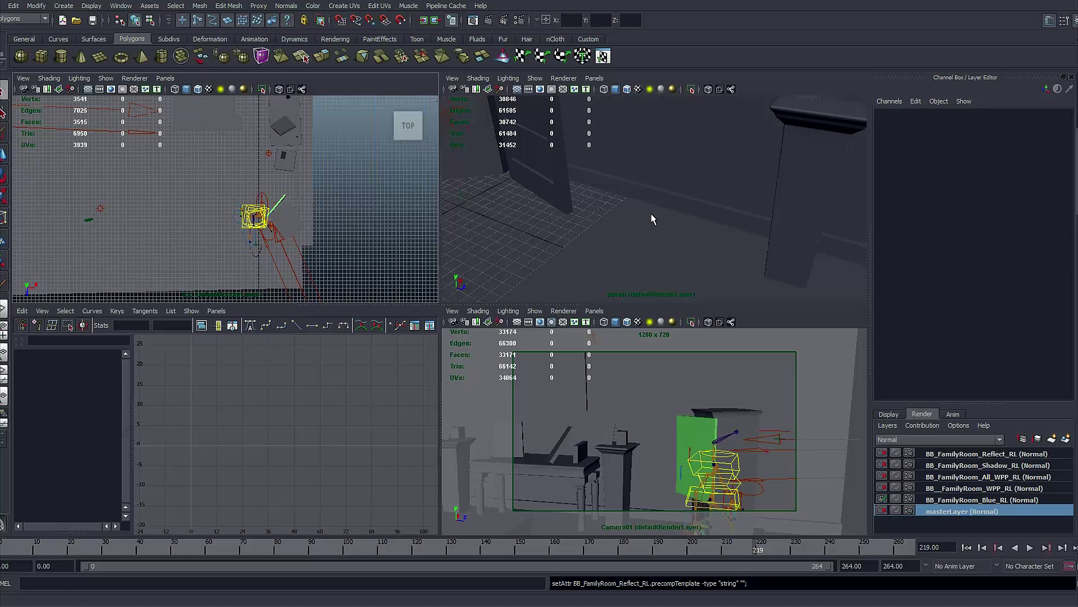
Maximize the perspective view and navigate over the room to bring the rigged character into view.
key(space)
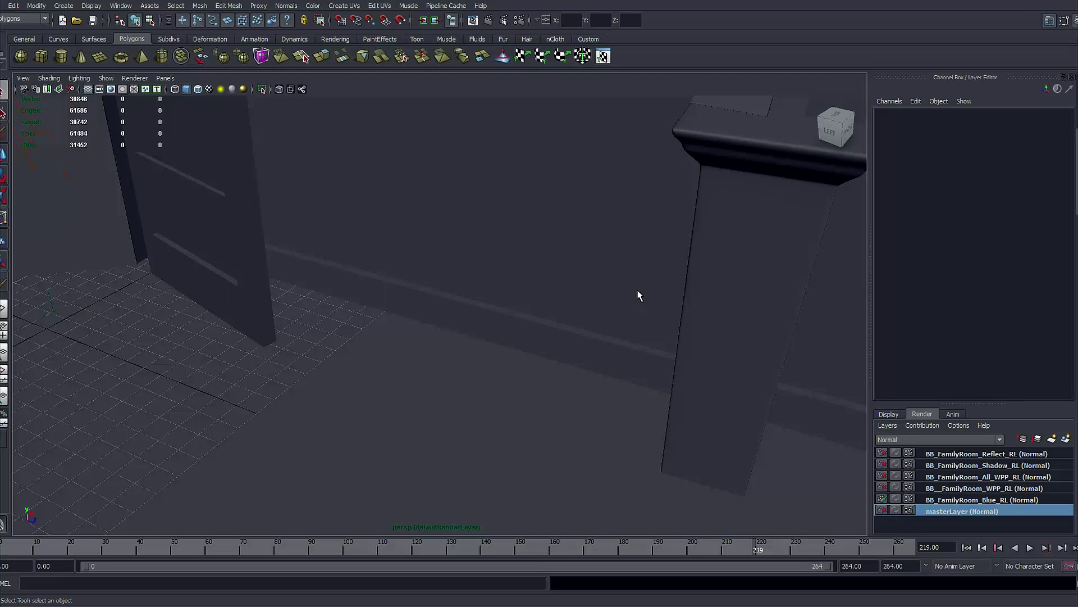
alt+right_drag(685, 286, 502, 296)
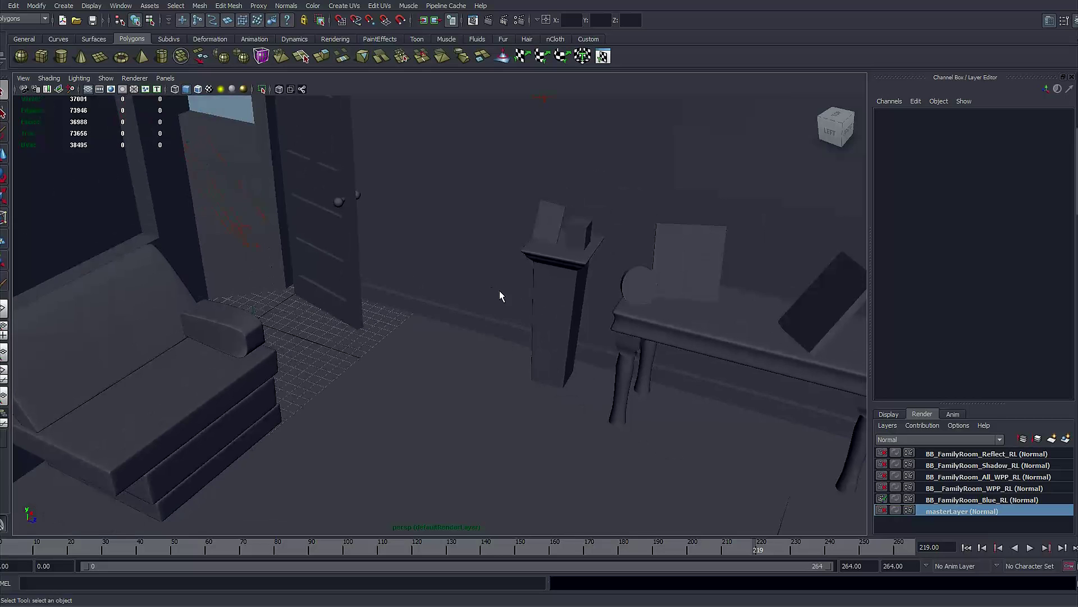
alt+right_drag(649, 289, 568, 294)
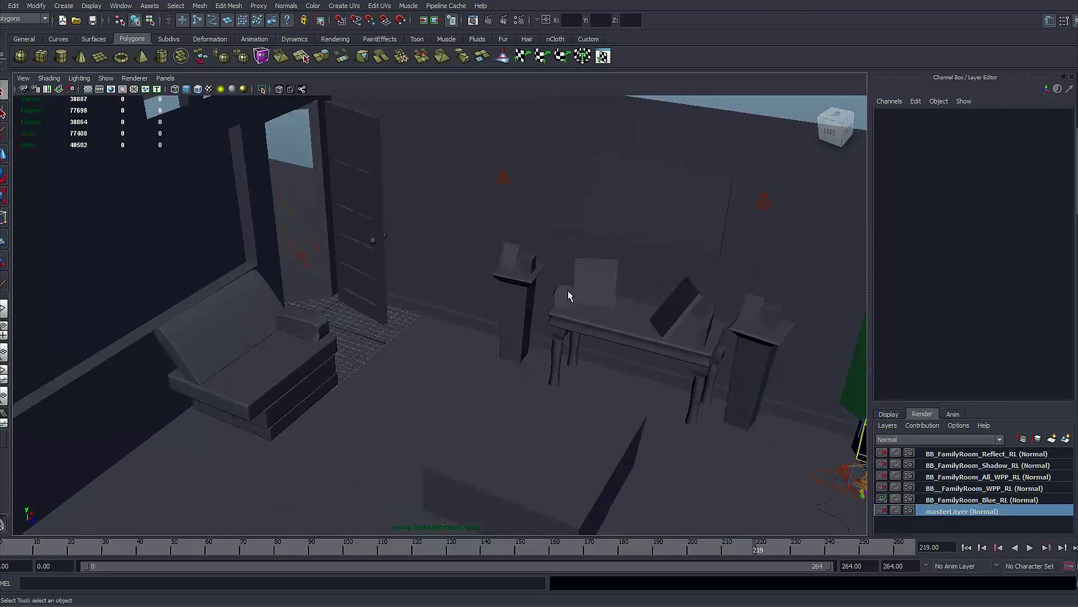
alt+middle_drag(568, 294, 560, 242)
alt+drag(560, 241, 609, 294)
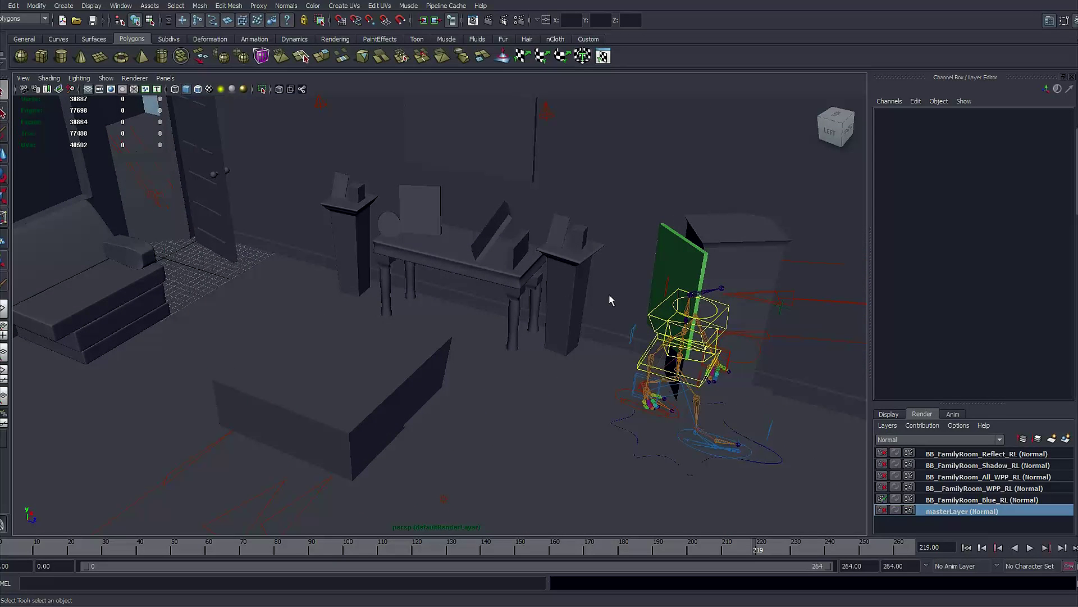
Play the character's walk, scrub back to around frame 46, and review the doorway walk.
key(alt+v)
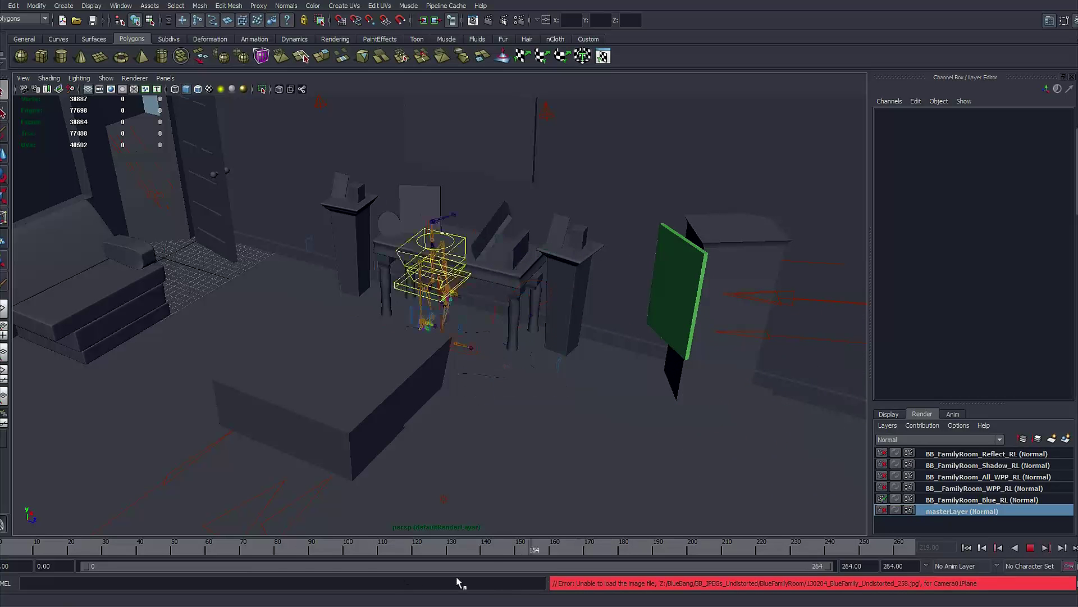
drag(456, 578, 6, 558)
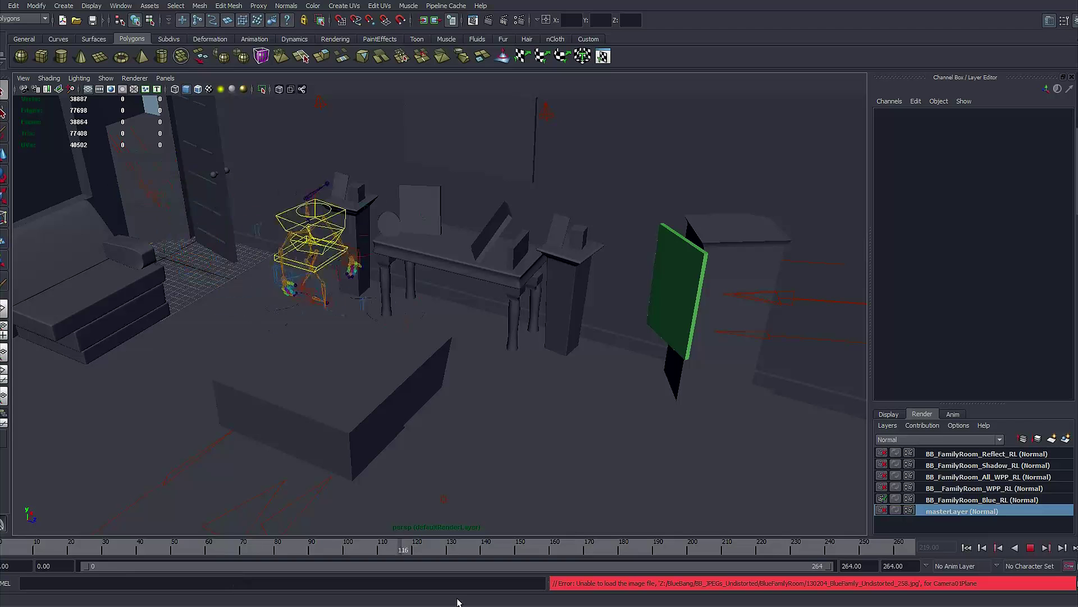
drag(458, 568, 130, 569)
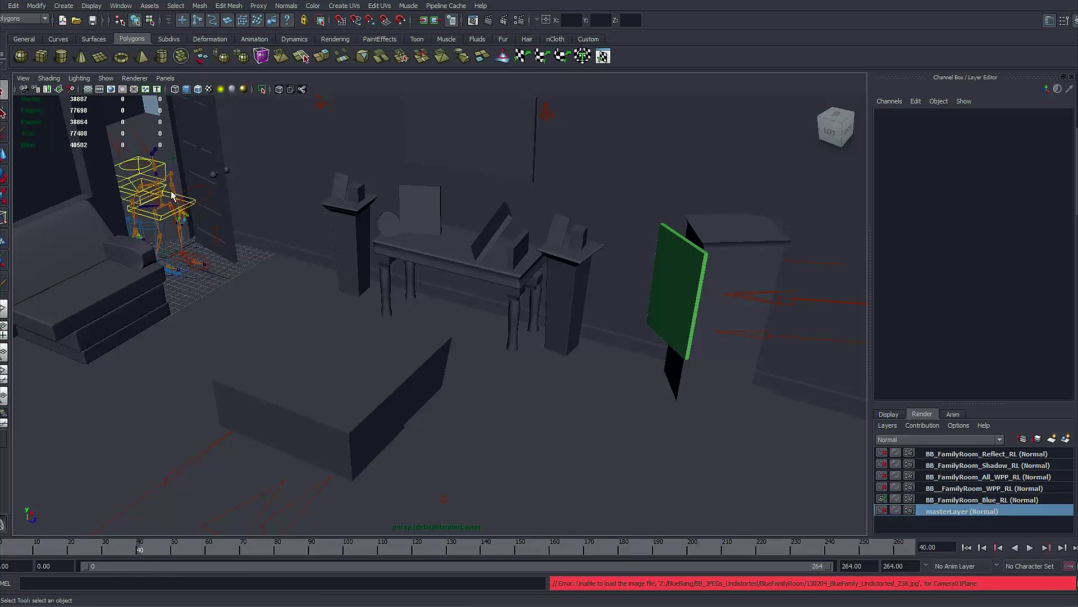
alt+right_drag(122, 432, 378, 471)
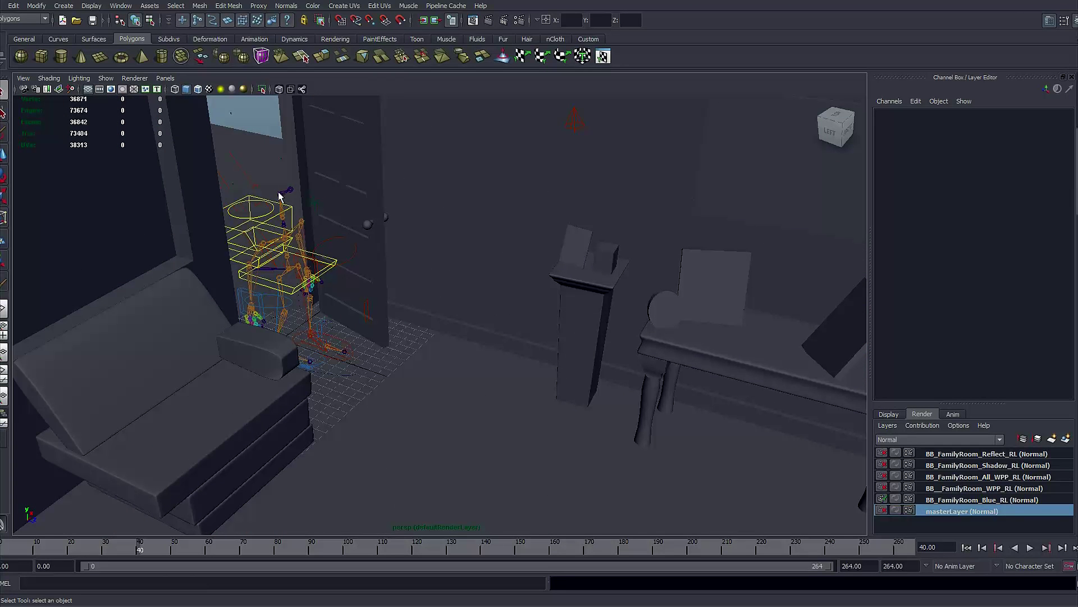
key(alt+v)
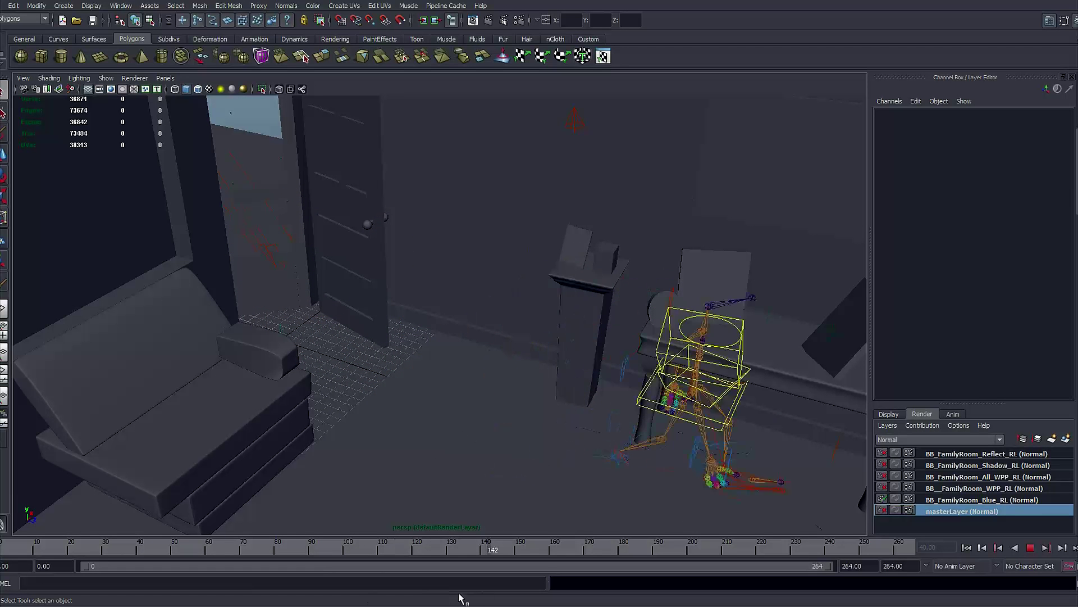
key(alt+v)
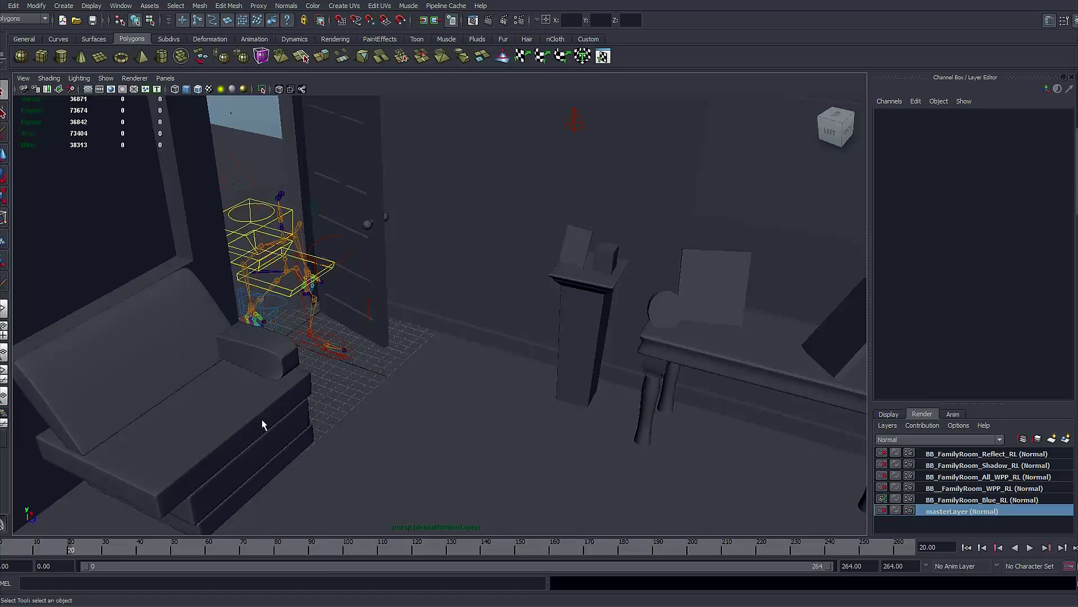
Pan over the door, table and pedestals, then look through Camera01.
alt+middle_drag(528, 411, 366, 404)
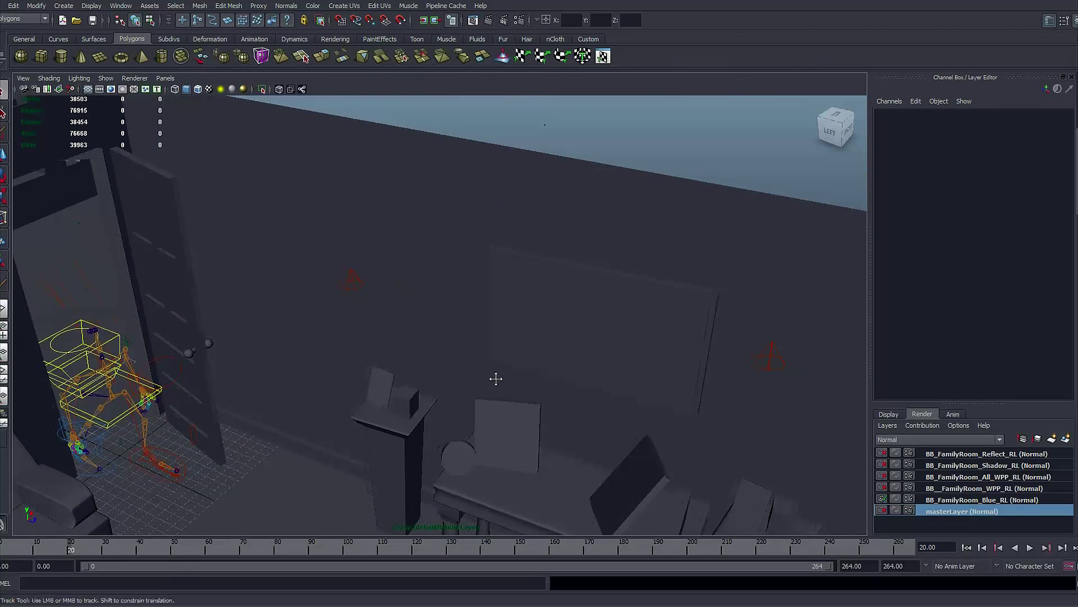
alt+middle_drag(496, 378, 543, 294)
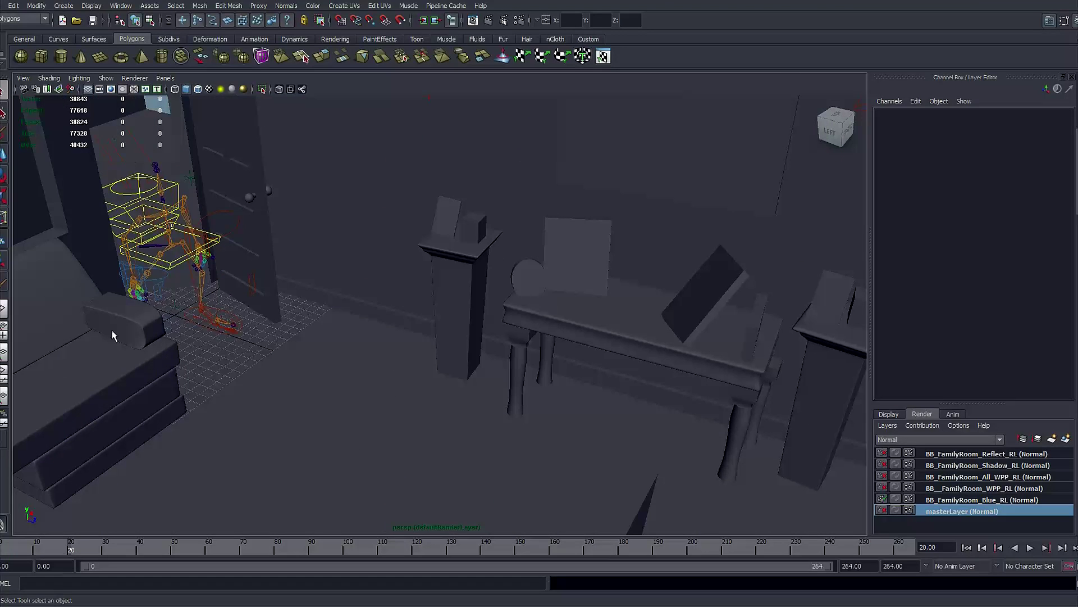
alt+middle_drag(550, 429, 391, 357)
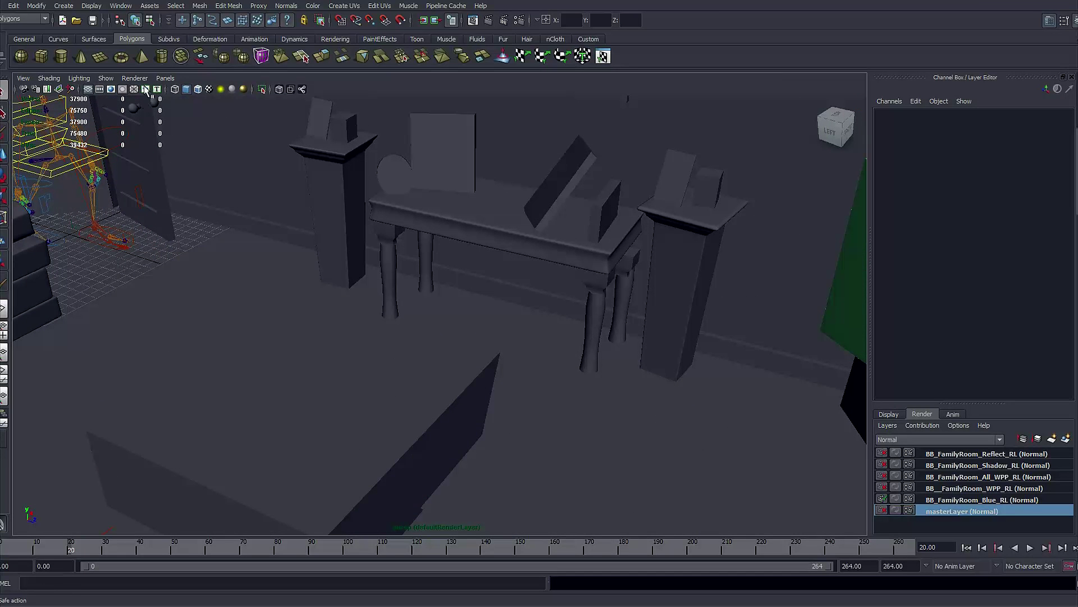
click(166, 79)
mouse_move(212, 94)
click(265, 90)
Play the walk through Camera01, restart it, and stop at frame 60.
key(alt+v)
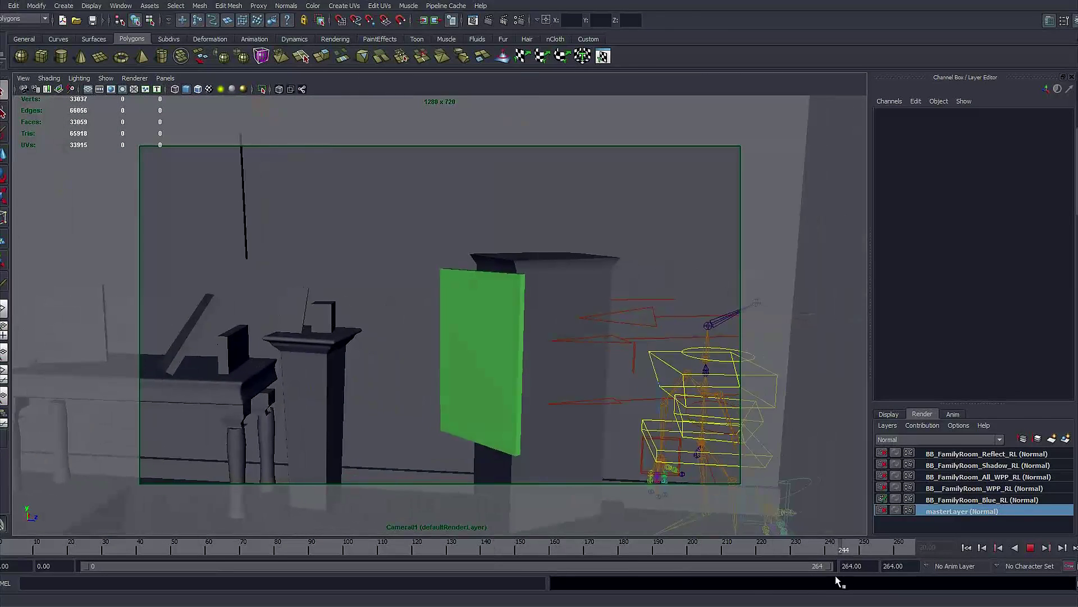
key(alt+v)
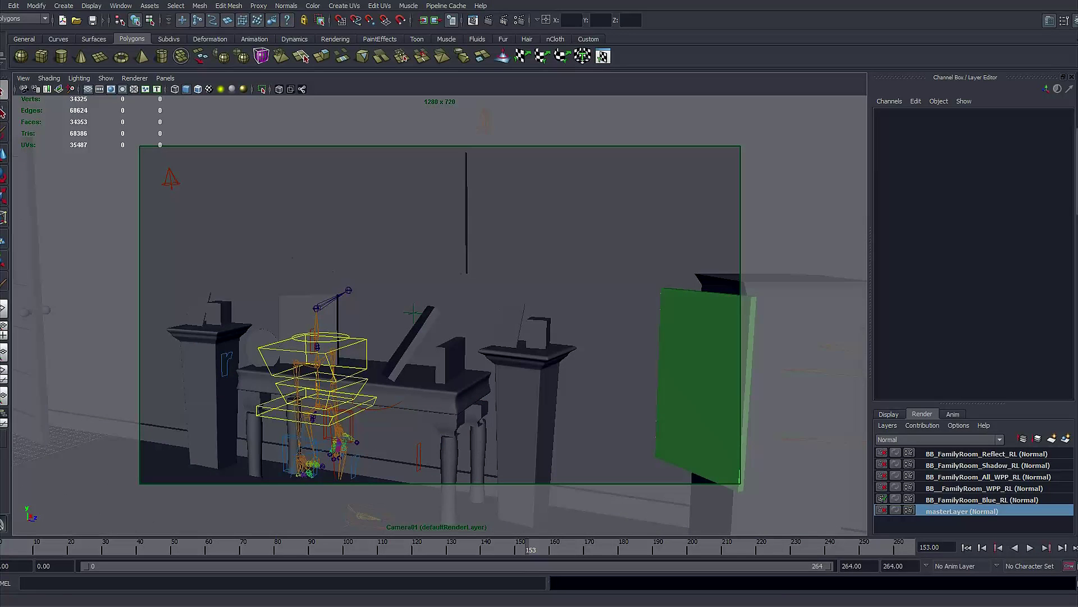
key(alt+v)
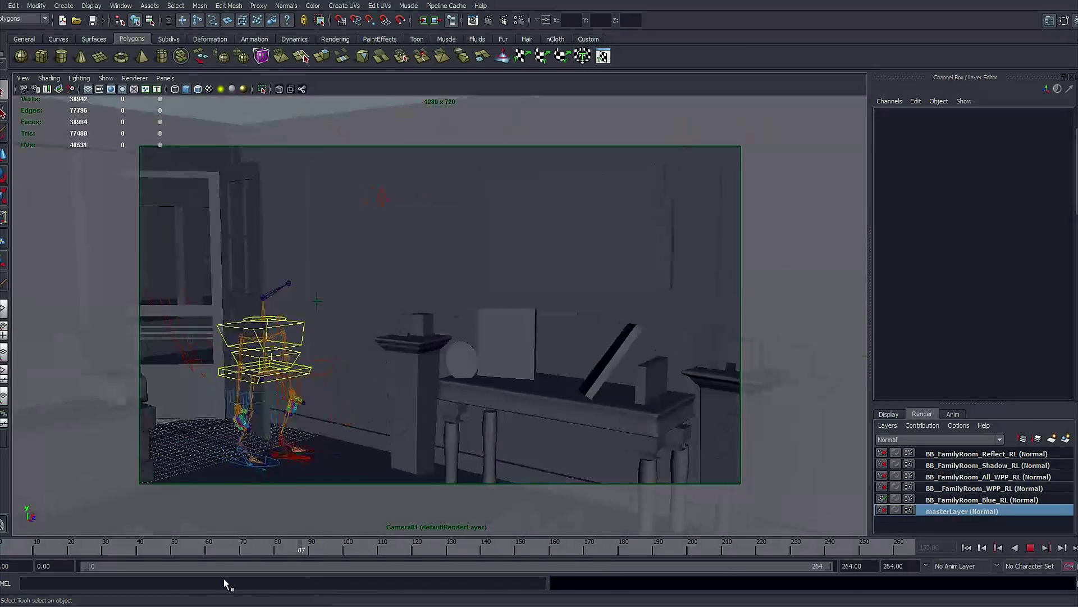
key(alt+v)
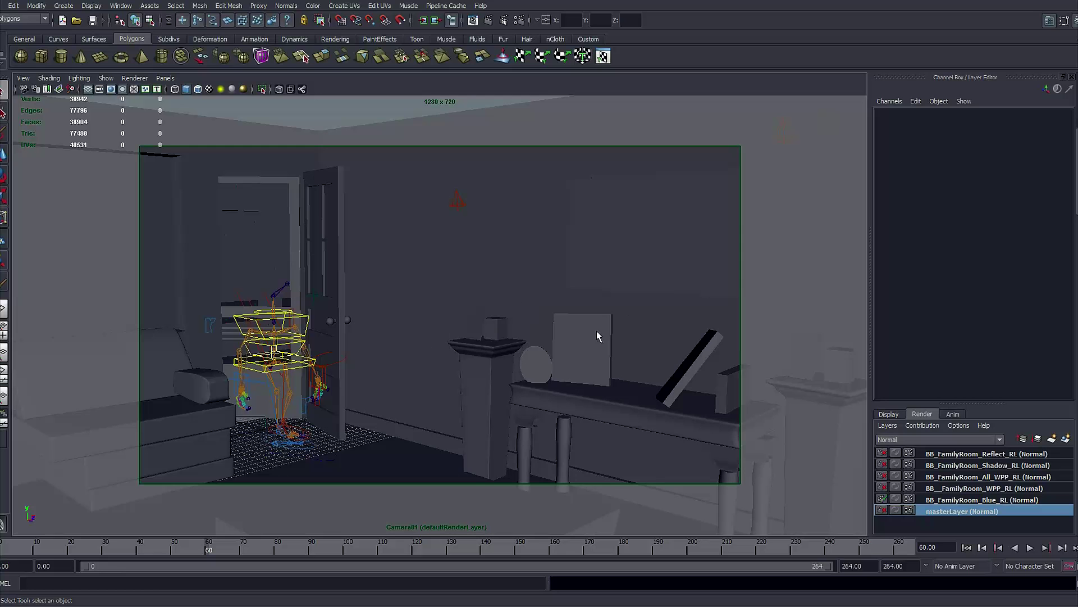
Set the Camera01Plane image plane Display Mode to RGB.
click(23, 78)
click(35, 90)
key(ctrl+a)
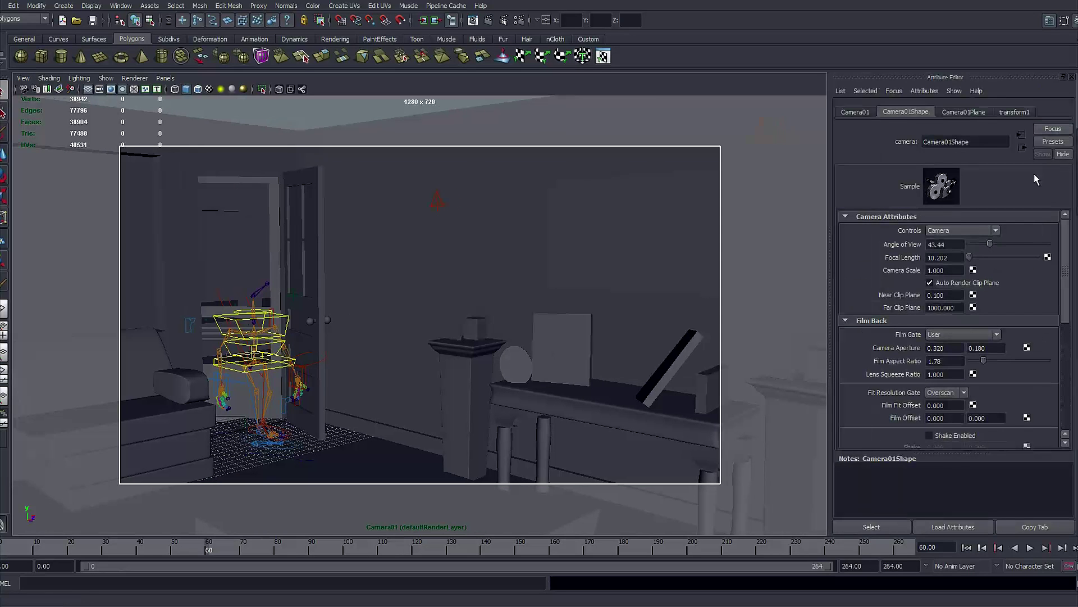
click(974, 113)
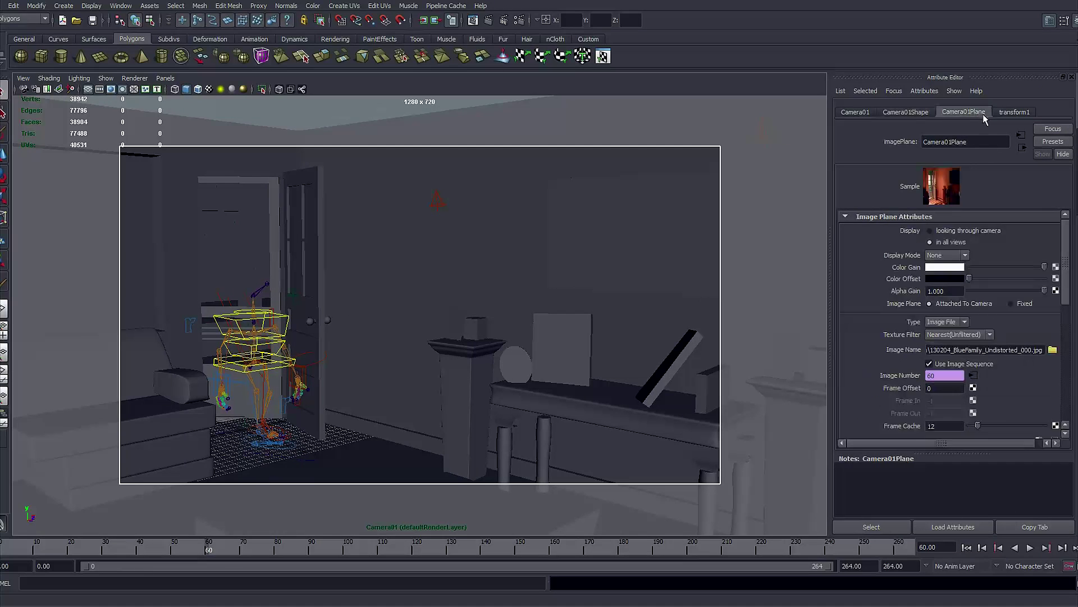
click(966, 256)
click(949, 281)
Switch to wireframe, play the footage over the scene, and return to frame 145.
key(4)
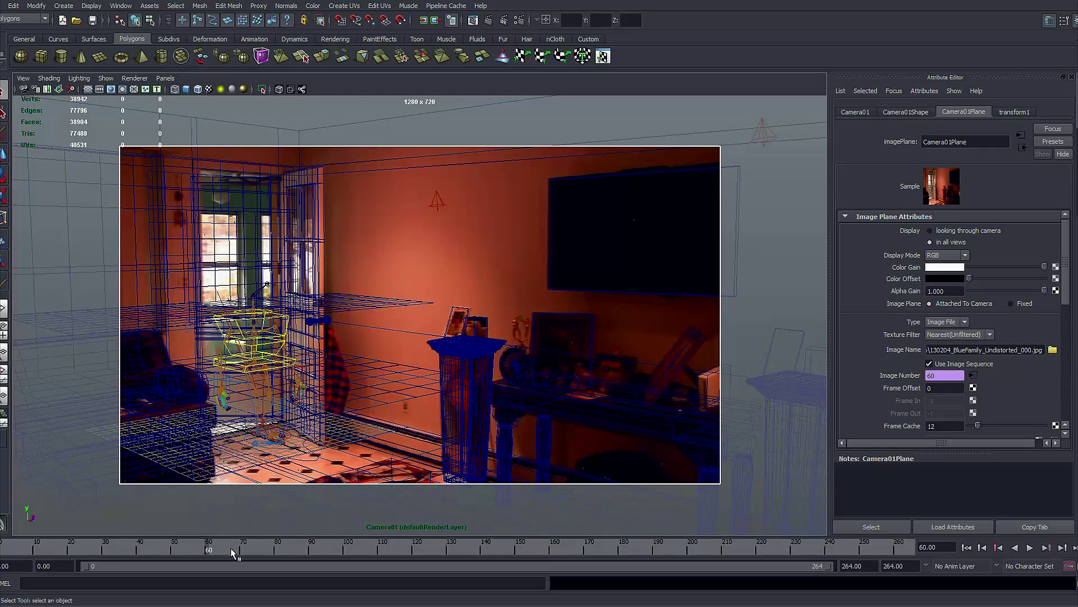
key(alt+v)
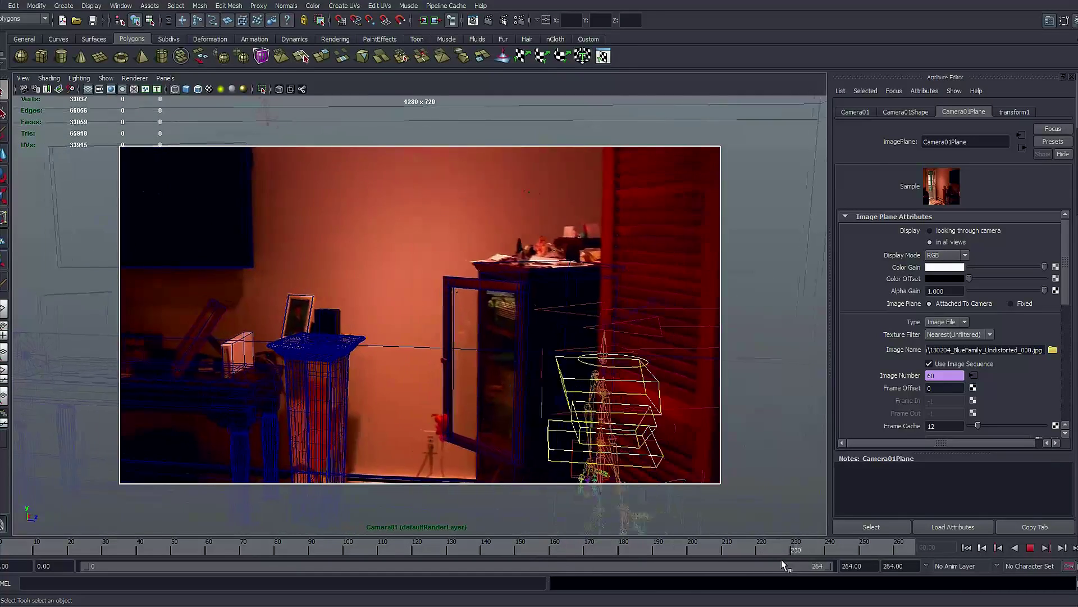
key(alt+v)
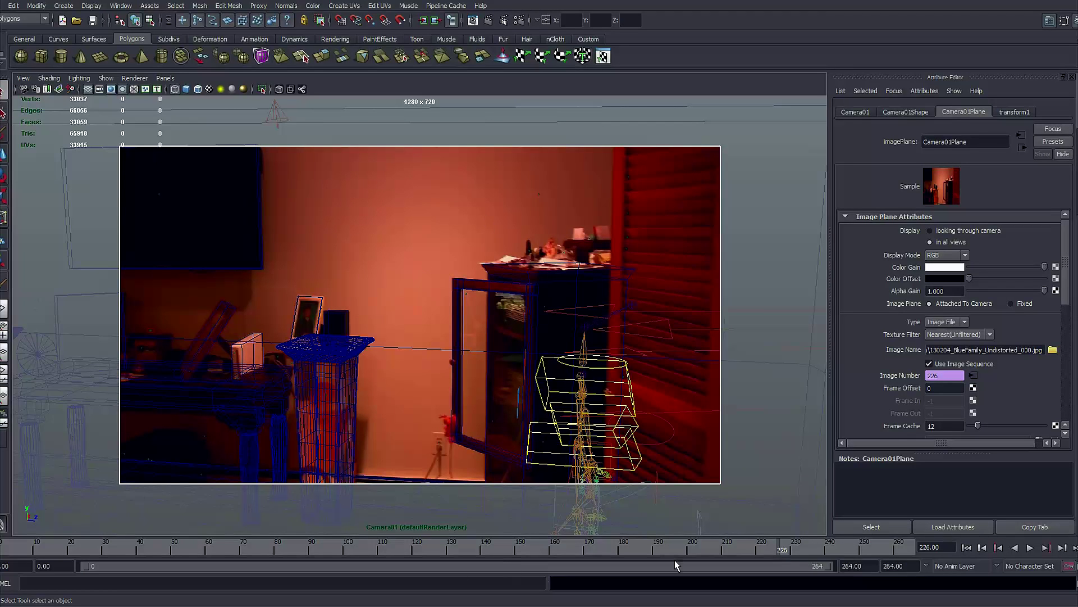
drag(796, 541, 497, 558)
Inspect the speaker, picture frame, inside door and family room walls at frame 43.
click(555, 372)
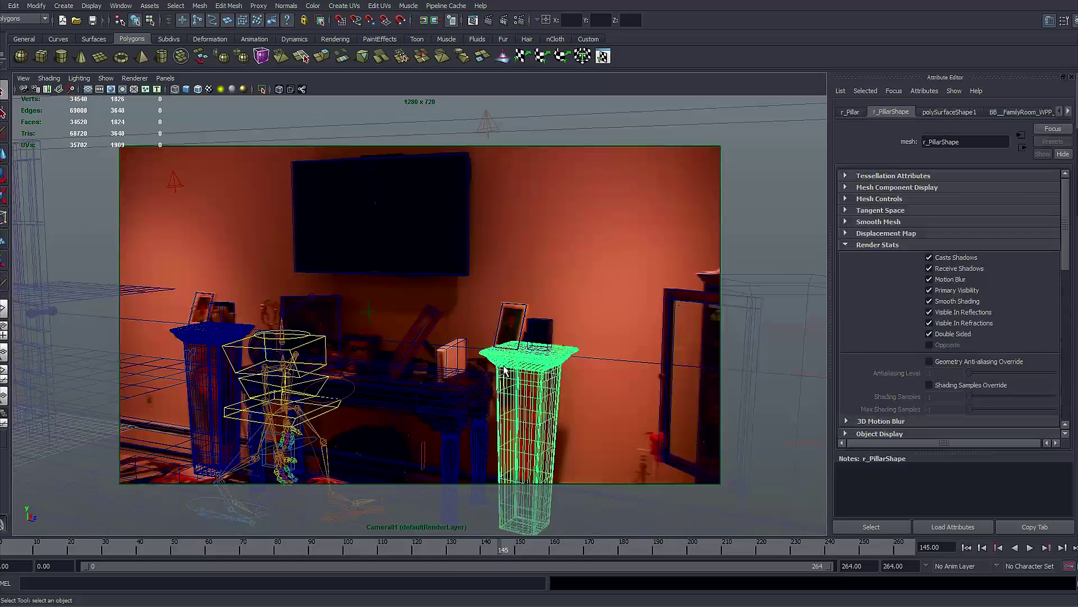
click(548, 325)
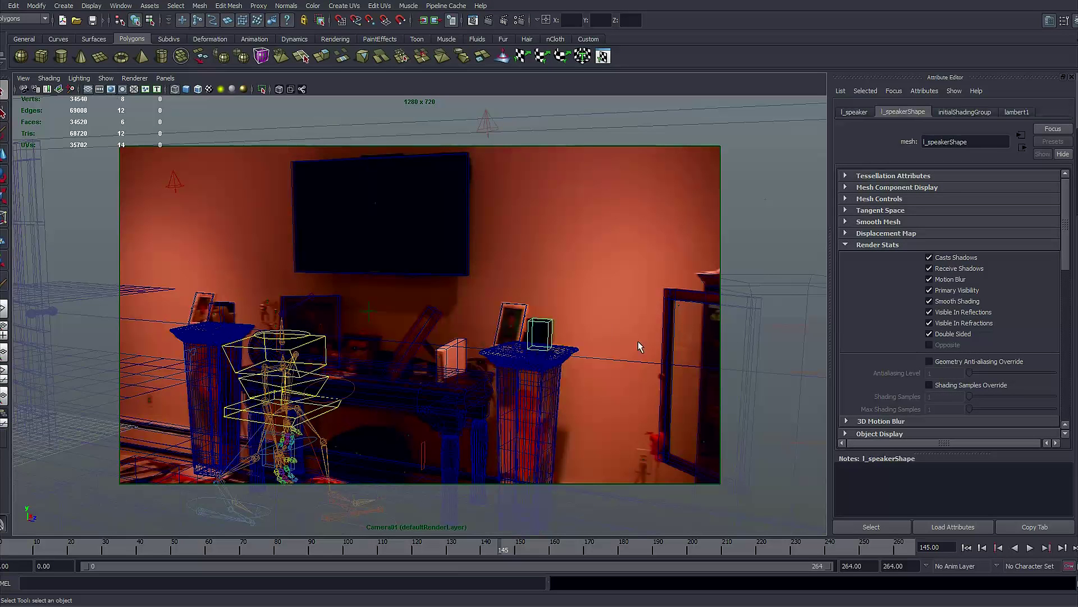
click(522, 308)
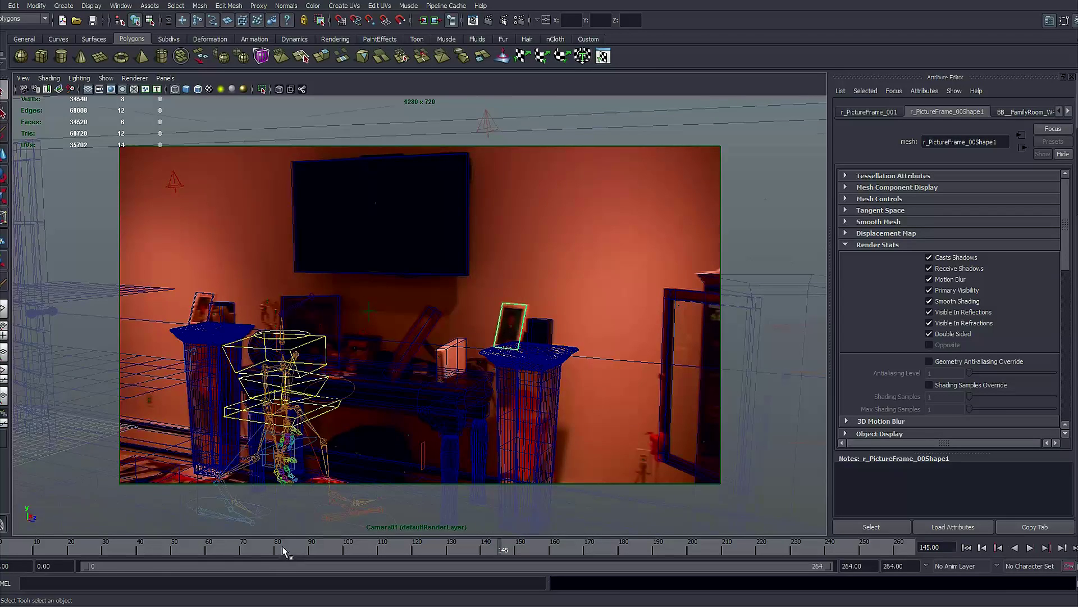
drag(284, 549, 150, 553)
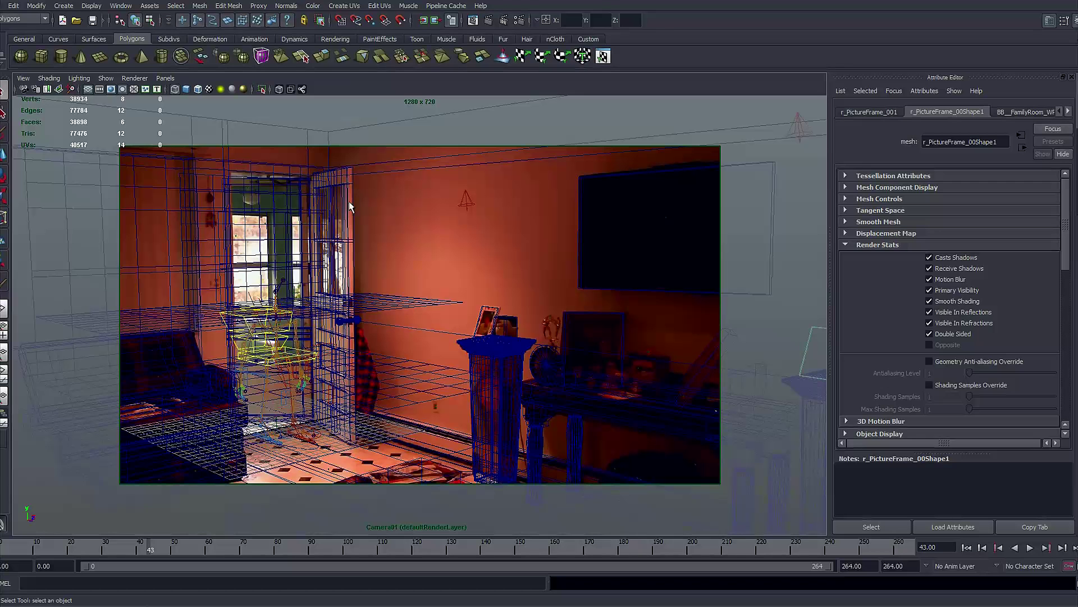
click(349, 207)
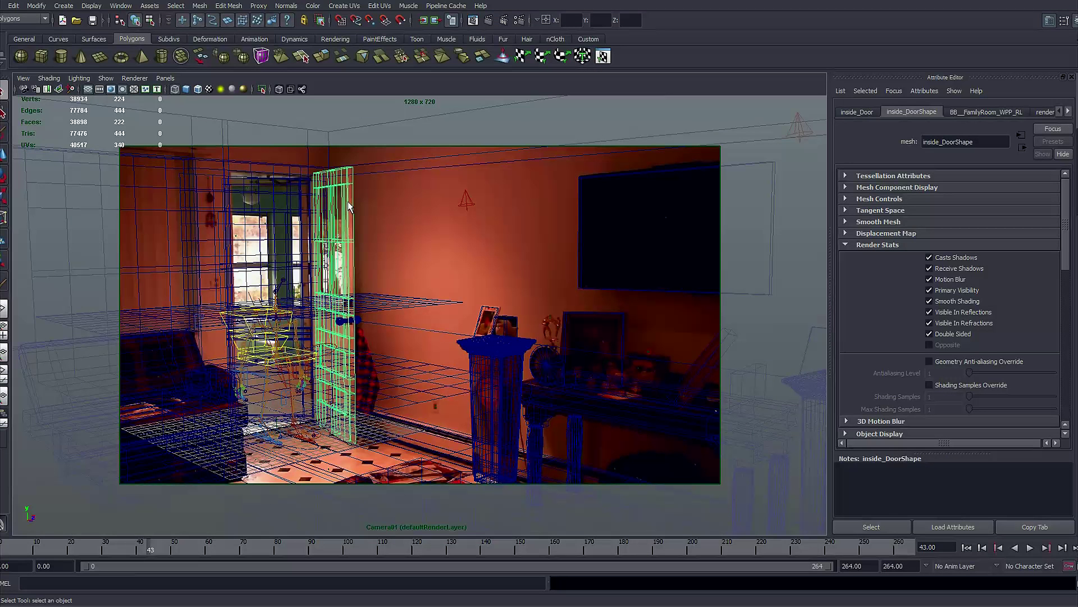
click(362, 323)
click(341, 326)
click(346, 331)
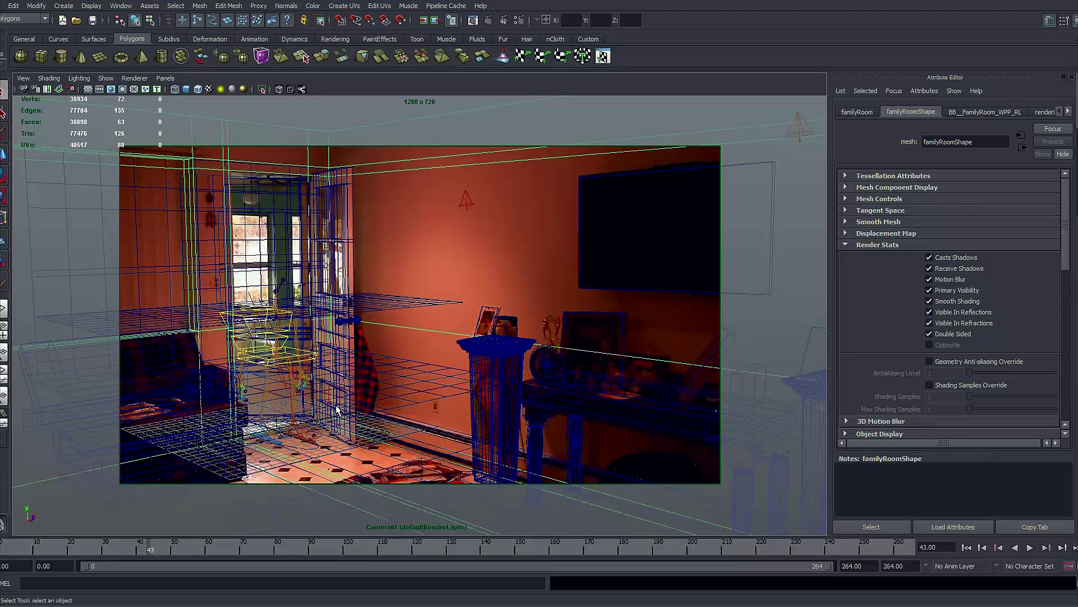
In shaded view, check the trees, porch windows, door screen and door, then select the left spotlight.
key(5)
click(261, 258)
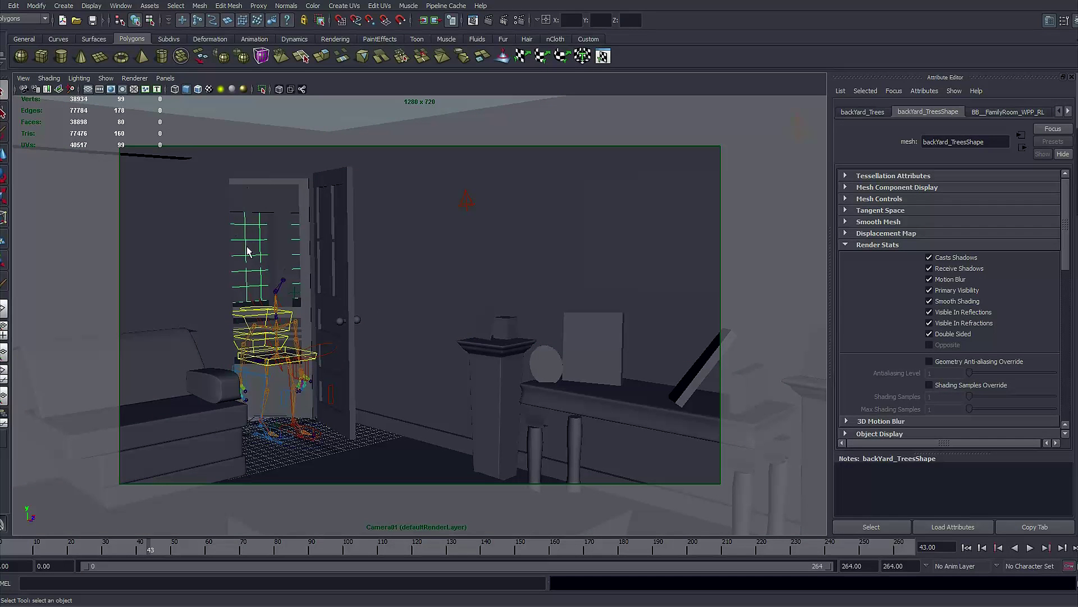
click(275, 251)
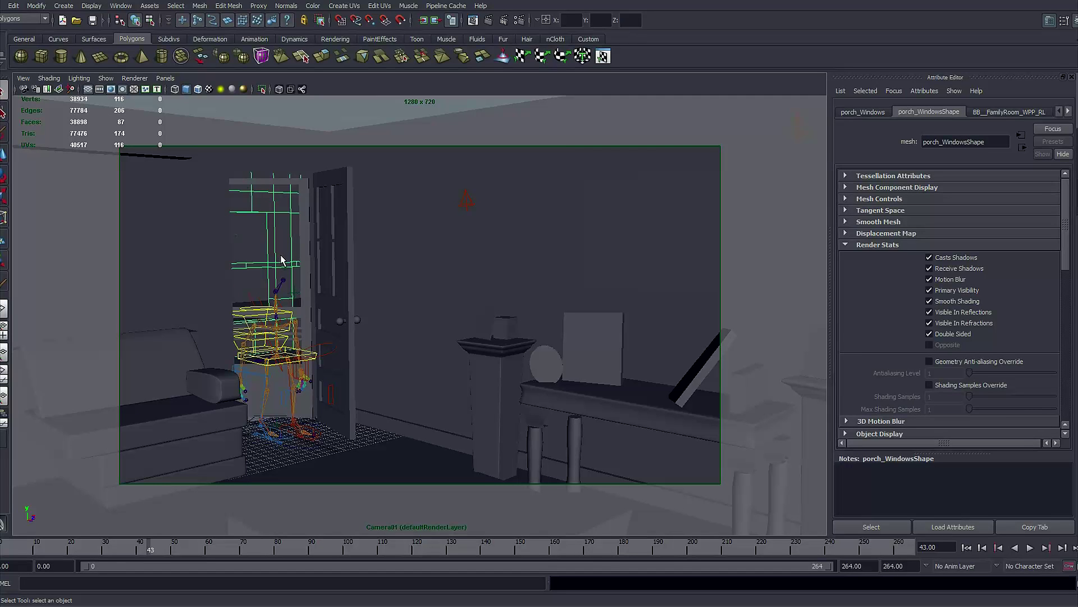
click(304, 299)
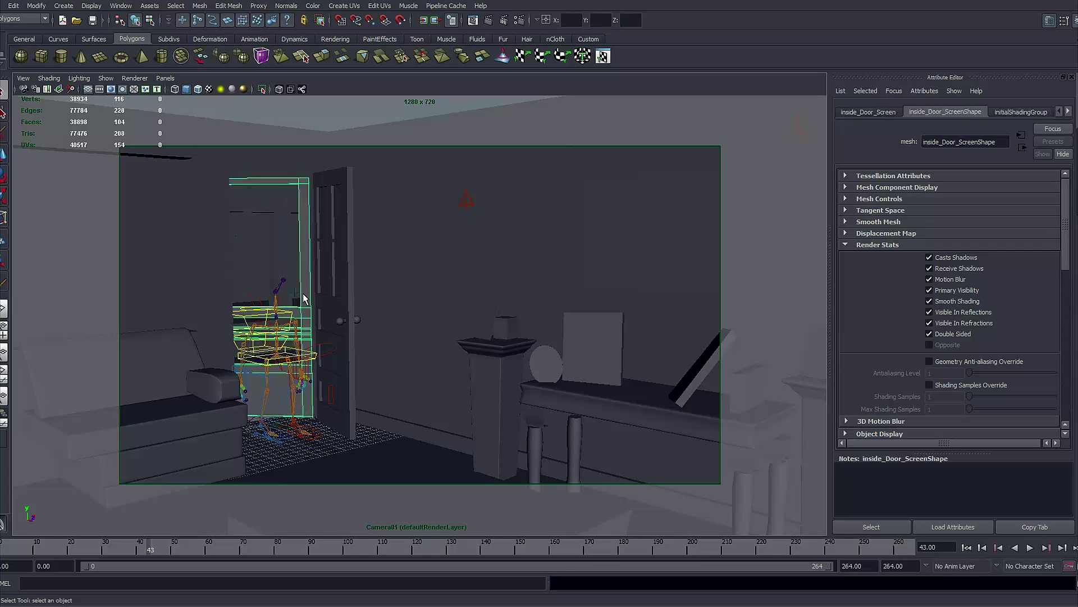
click(336, 311)
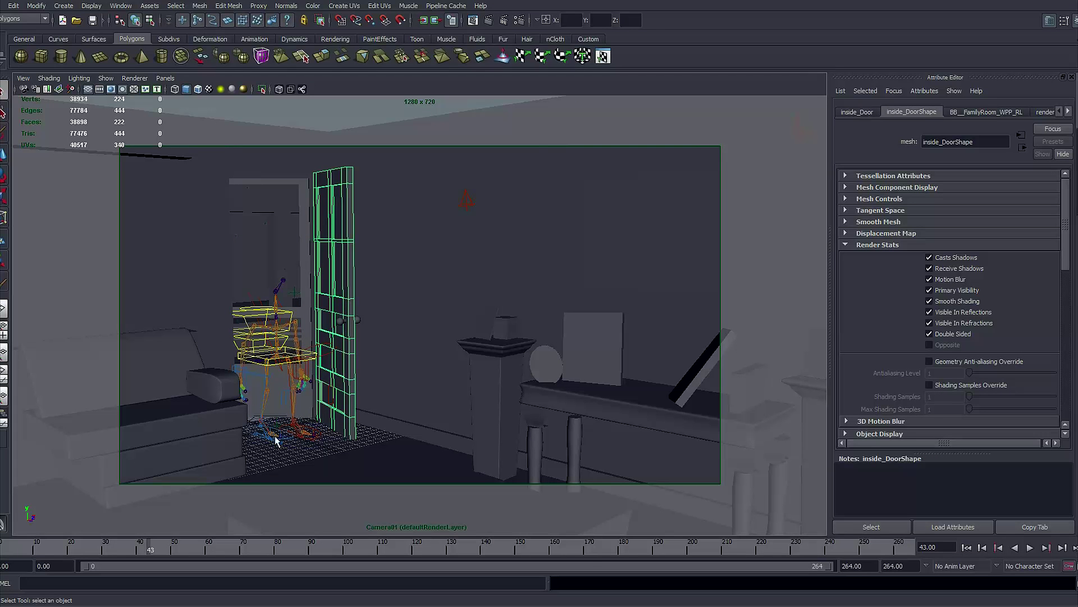
click(464, 202)
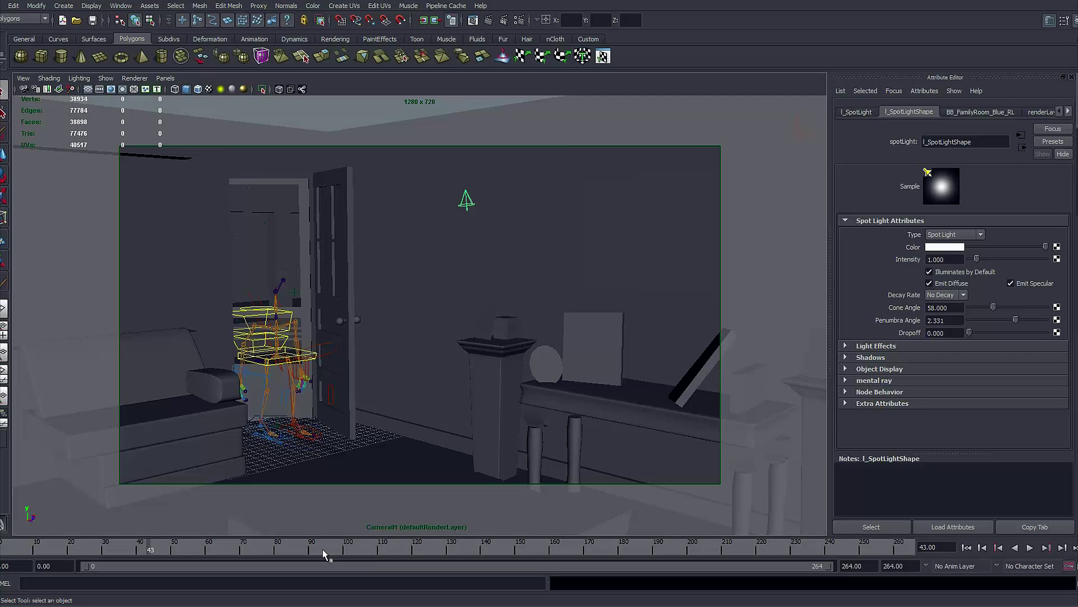
At about frame 109, look through the persp camera and orbit to a side view of the room.
drag(314, 549, 377, 567)
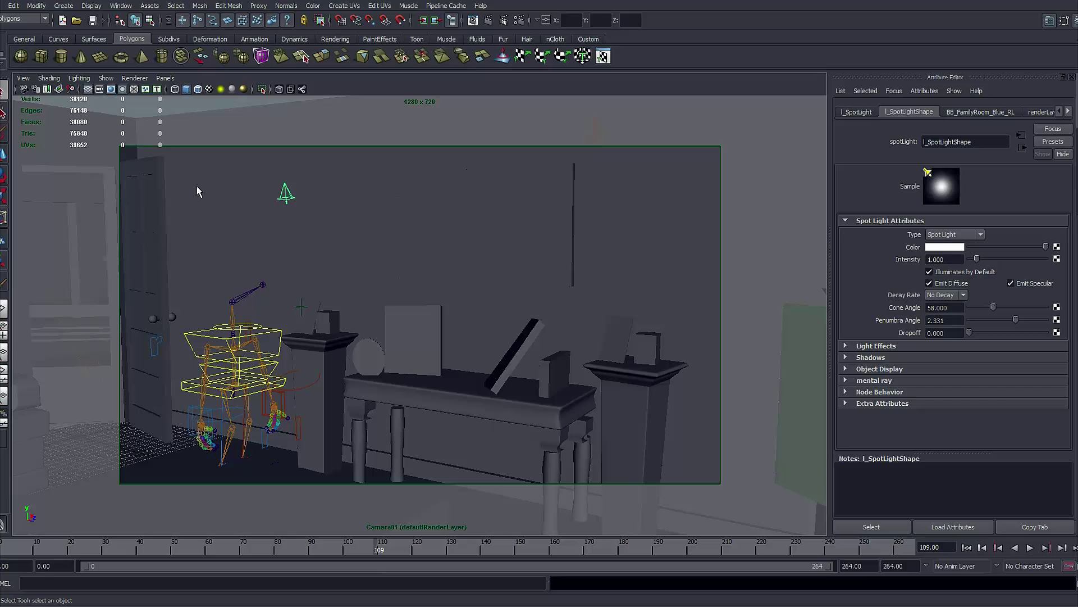
click(165, 78)
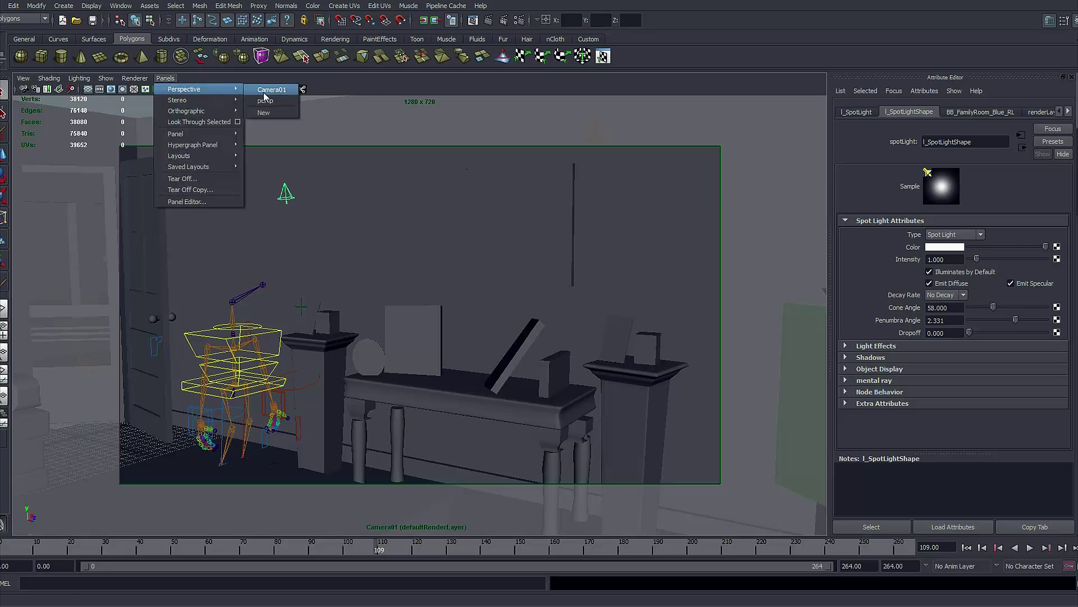
click(264, 90)
alt+drag(360, 337, 223, 353)
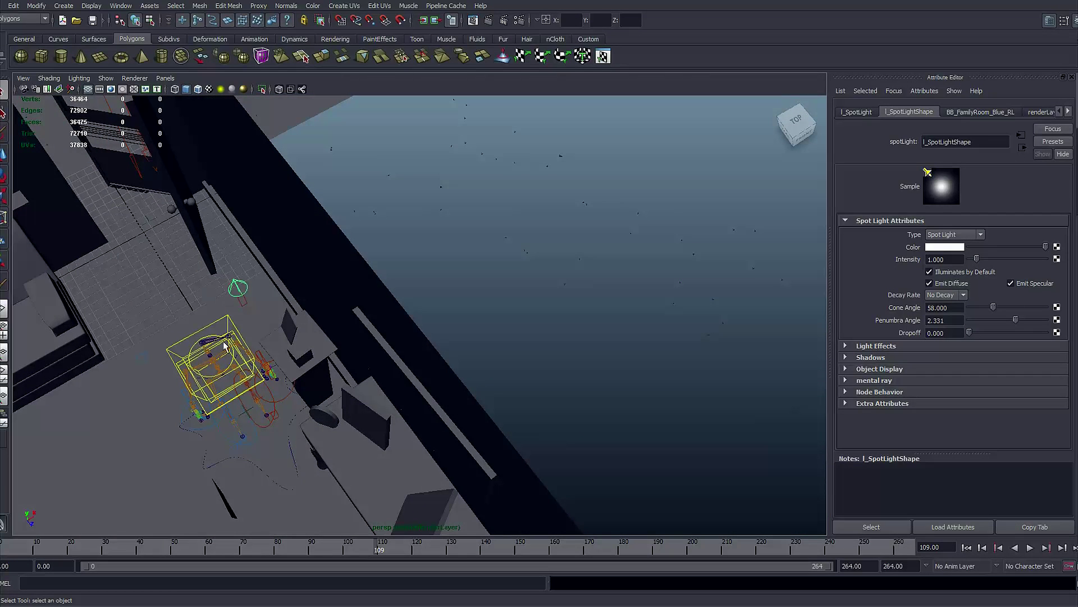
alt+middle_drag(238, 427, 281, 354)
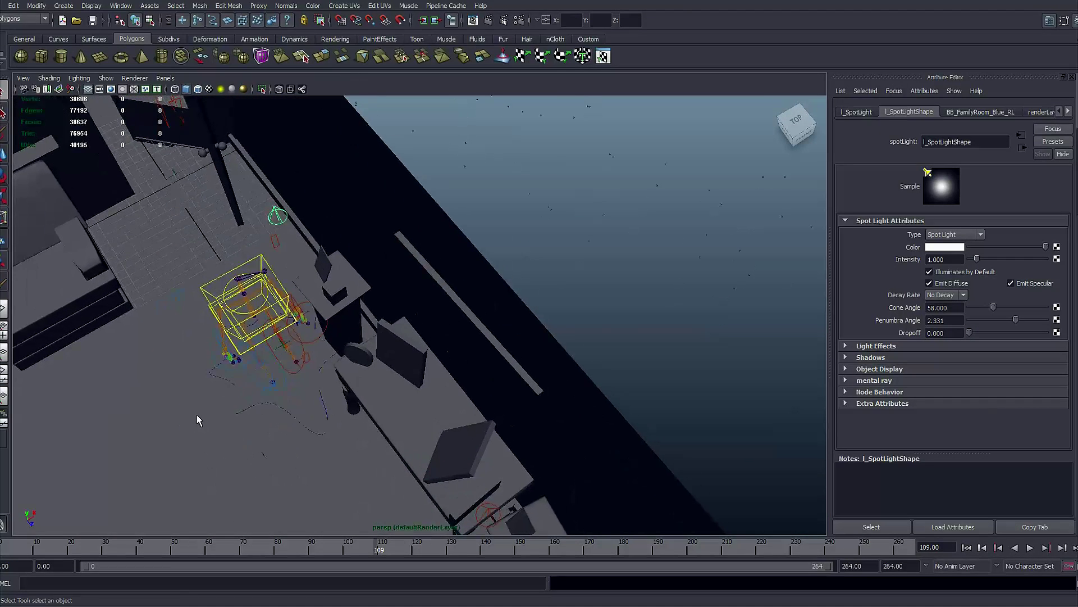
alt+drag(281, 360, 315, 375)
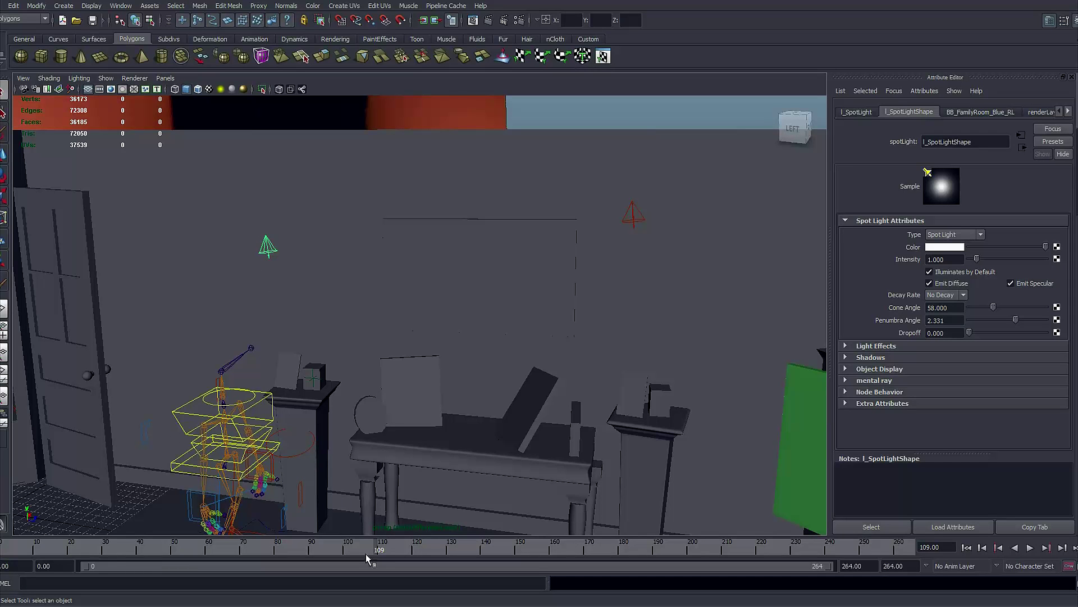
Play the walk past the spotlights, select r_Spotlight, return to frame 117, and open masterLayer Render Settings.
key(alt+v)
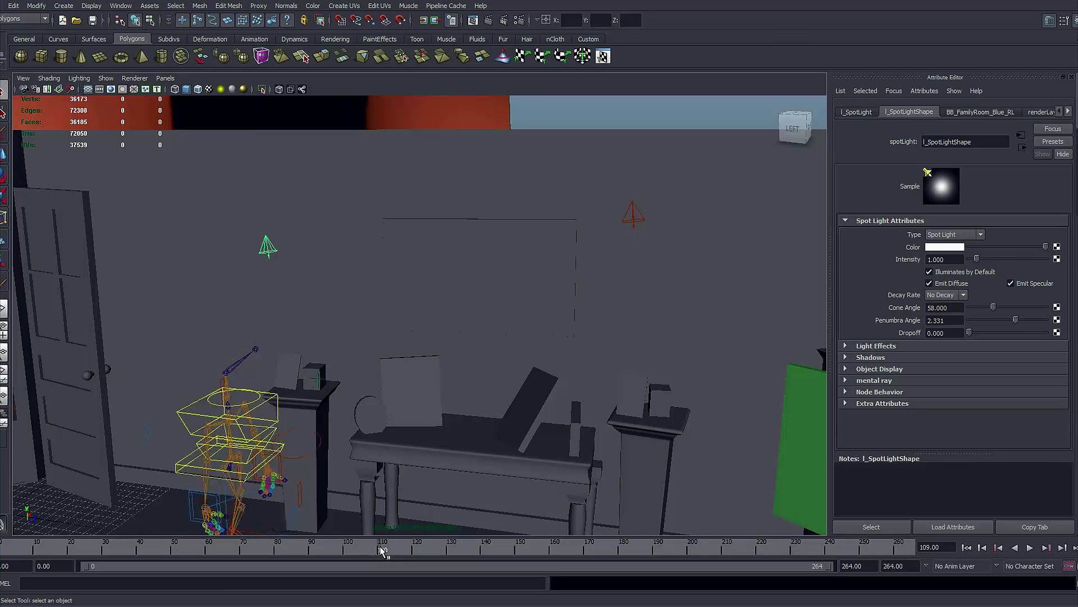
click(702, 551)
drag(702, 553, 416, 556)
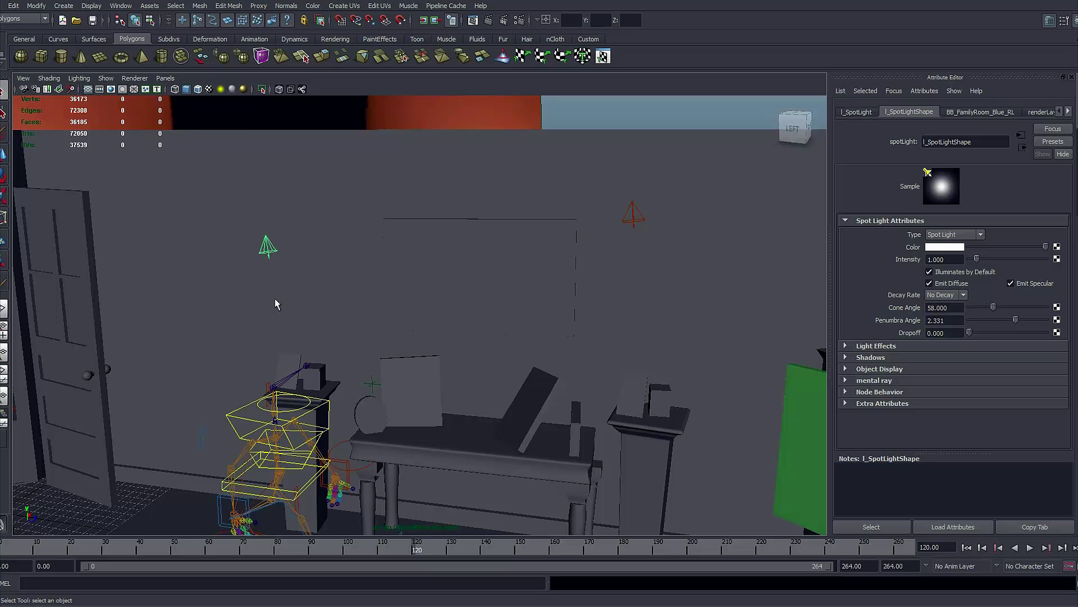
key(alt+v)
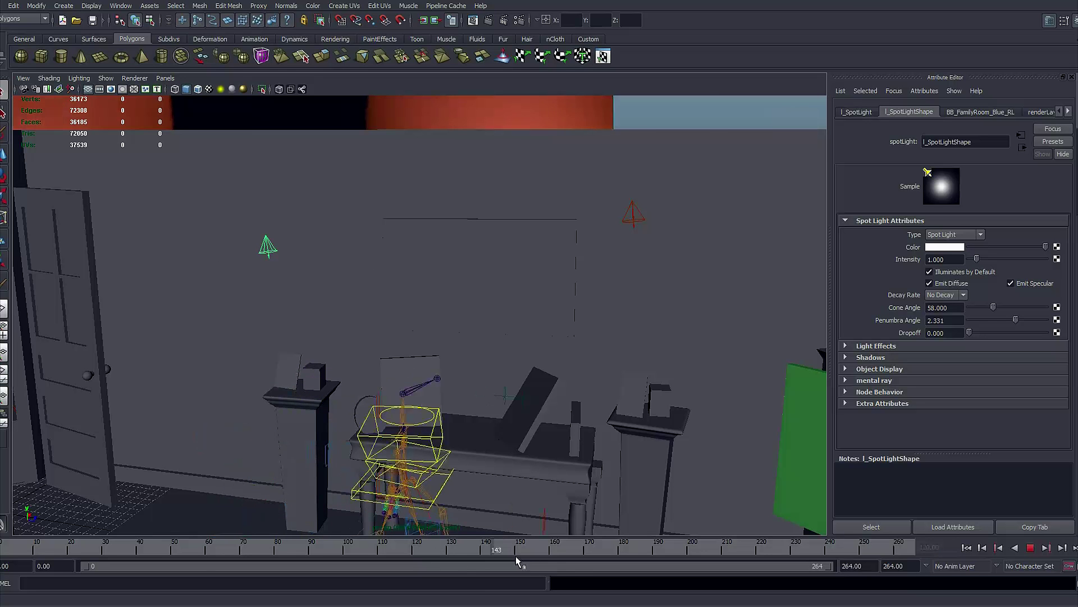
key(Escape)
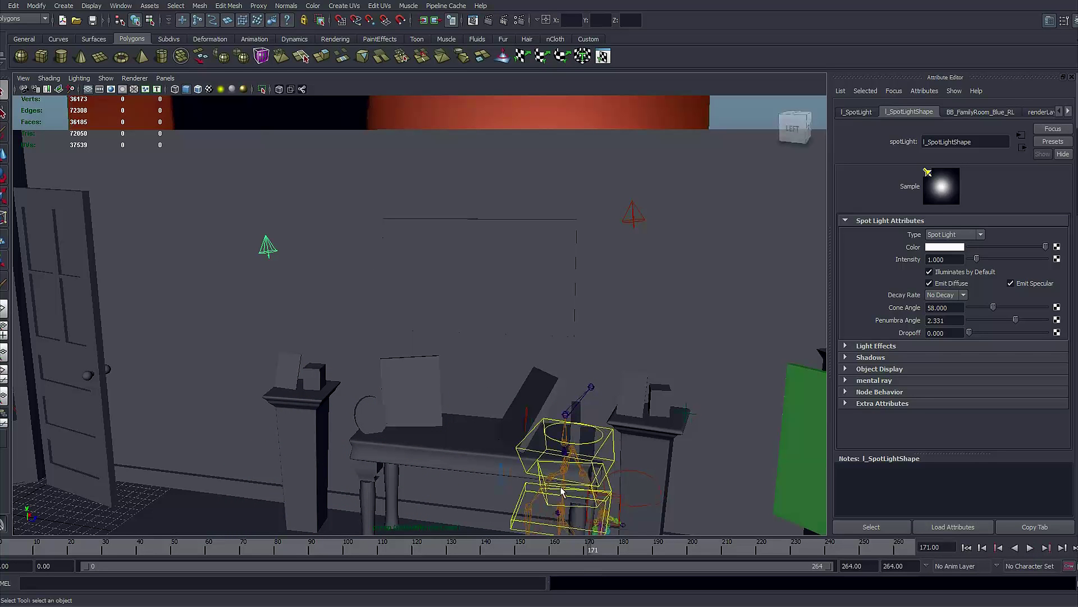
click(633, 209)
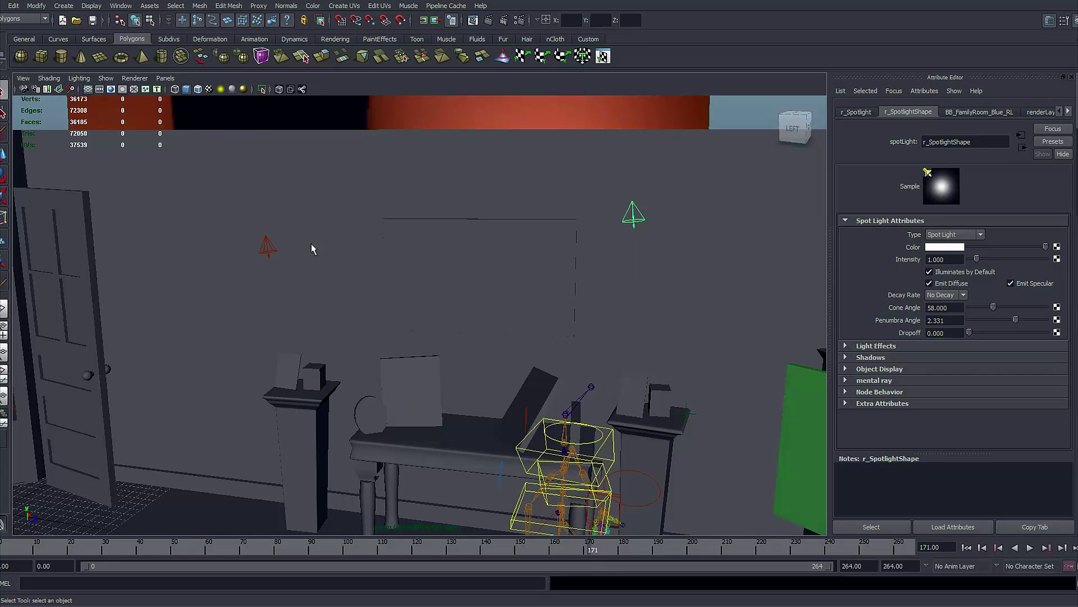
click(406, 547)
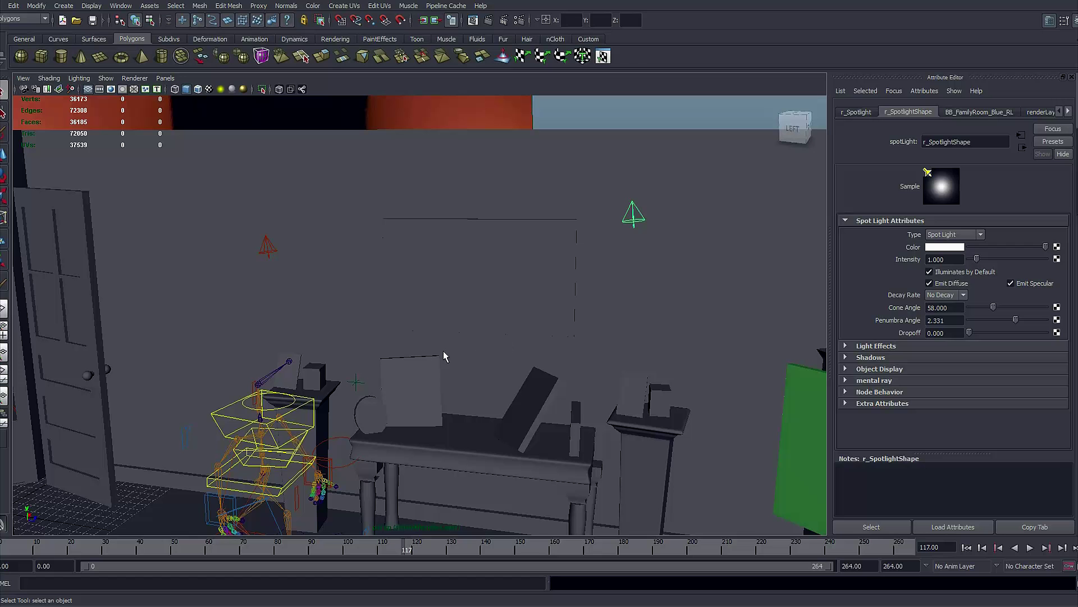
click(520, 21)
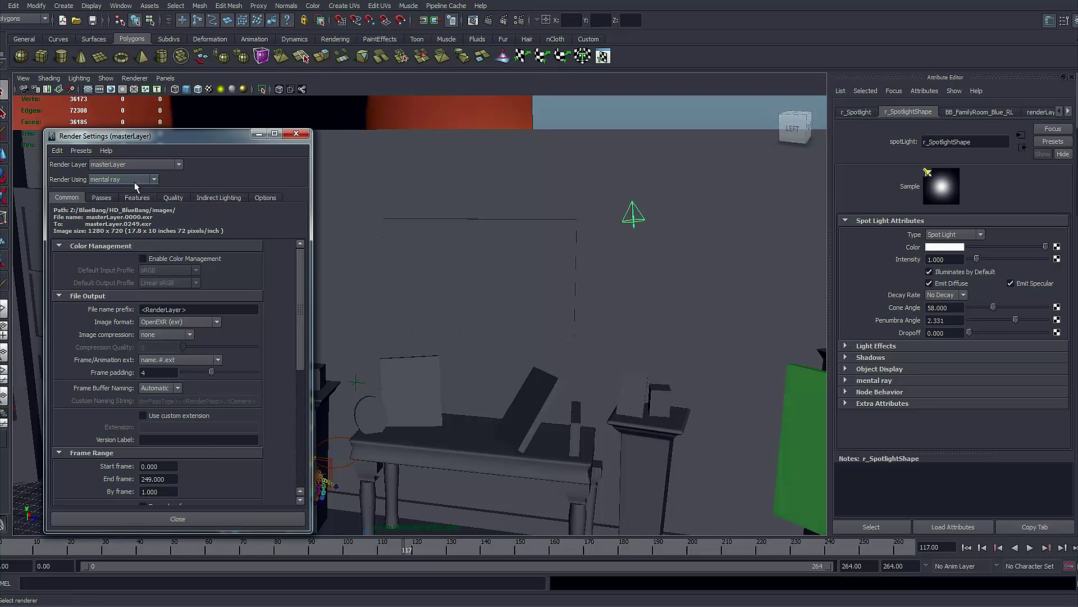
Show the Passes tab with worldPosition selected, and display the Channel Box / Layer Editor with six render layers.
click(101, 198)
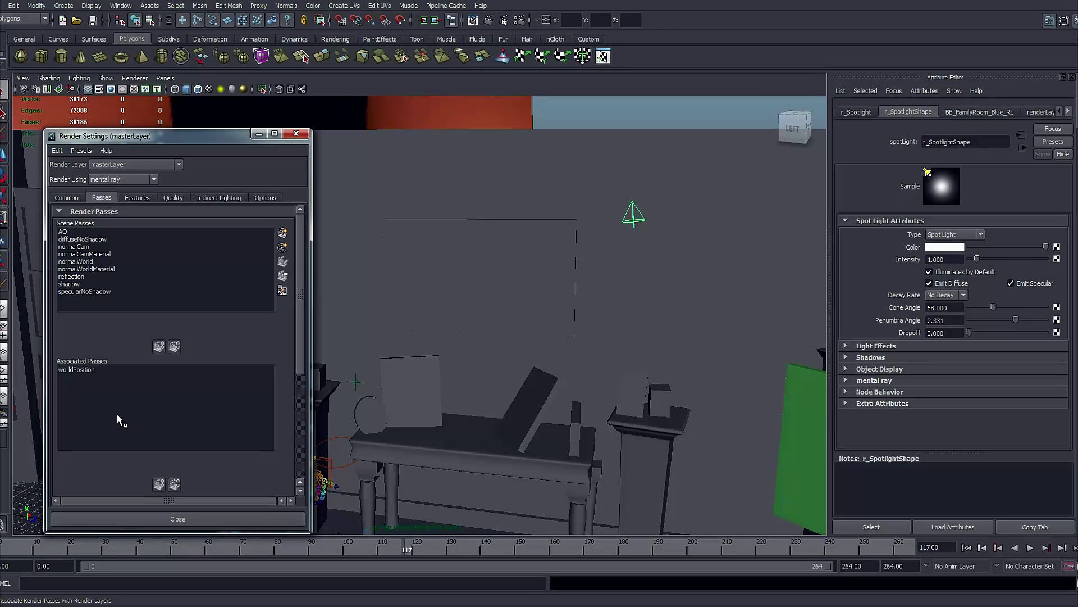
click(82, 371)
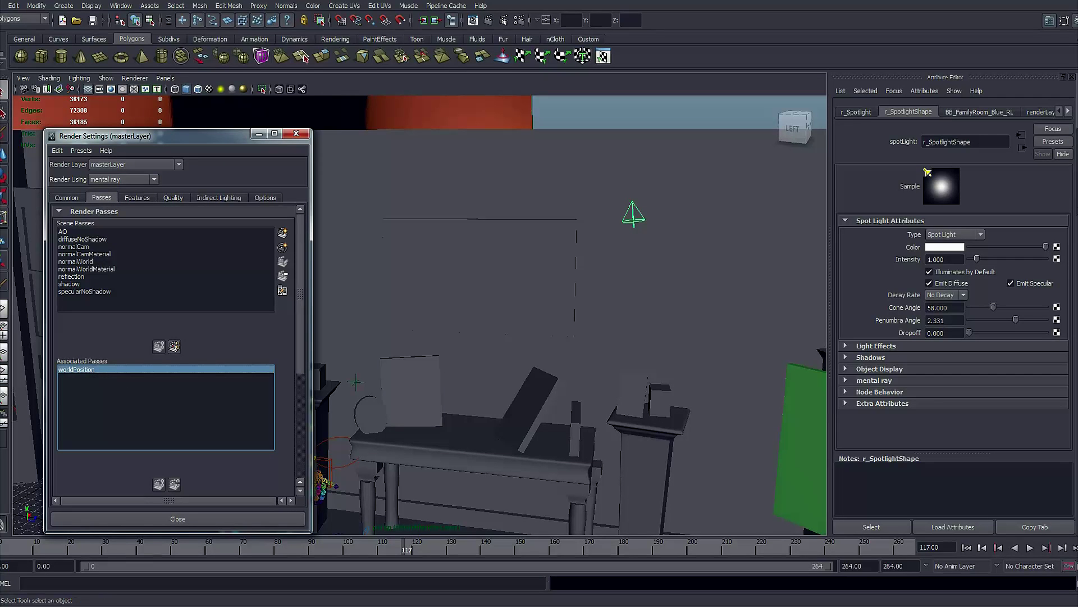
key(ctrl+a)
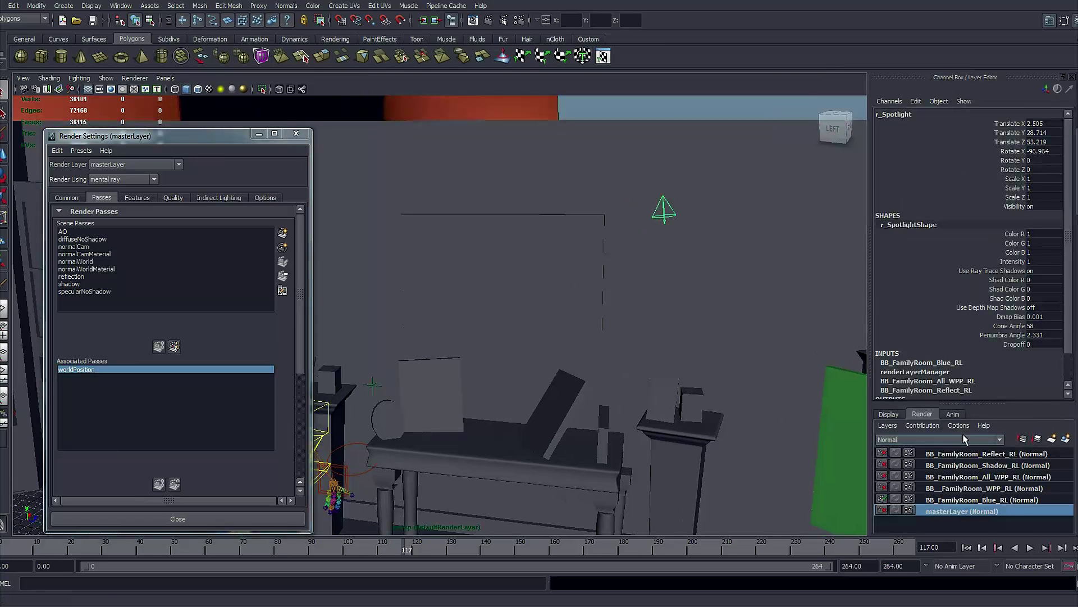